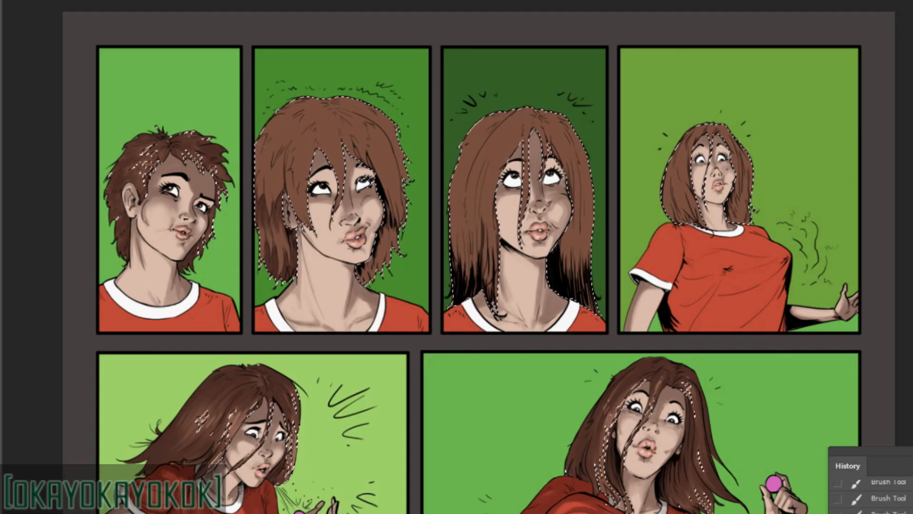
Paint darker brown strand shading into the hair in the second, third and fourth panels of the top row.
left_click_drag(299, 116, 284, 135)
left_click_drag(325, 111, 300, 124)
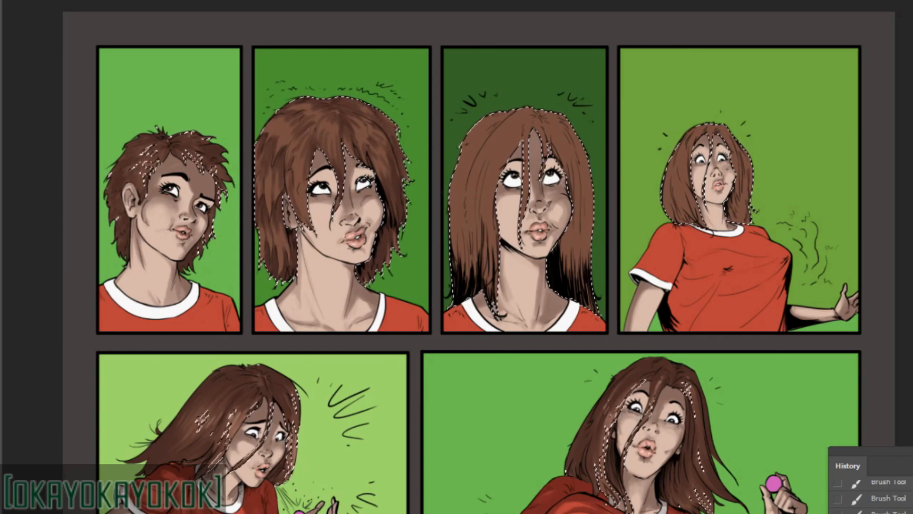
left_click_drag(518, 169, 466, 190)
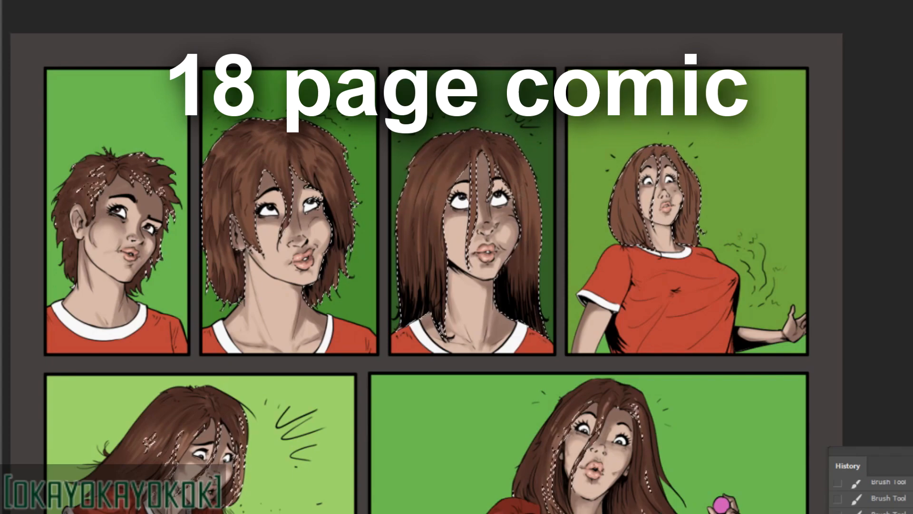
left_click_drag(565, 276, 598, 284)
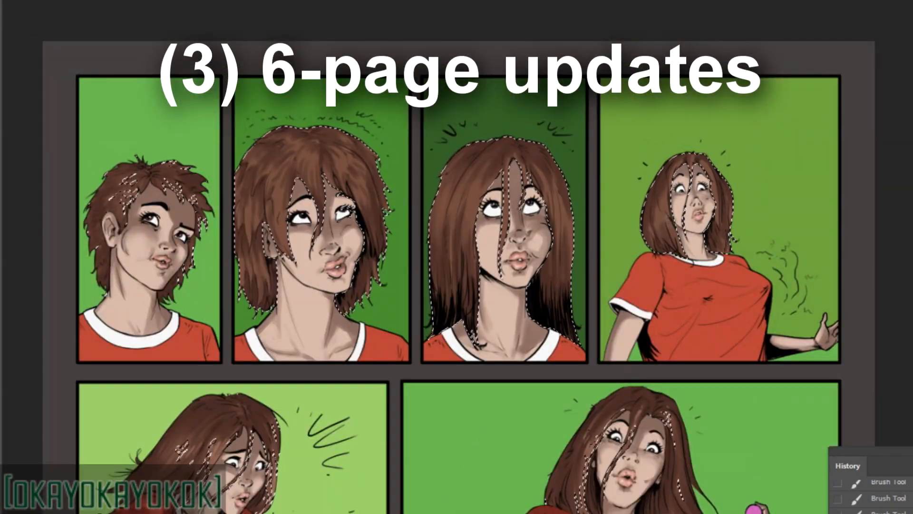
right_click(709, 163)
key("Escape")
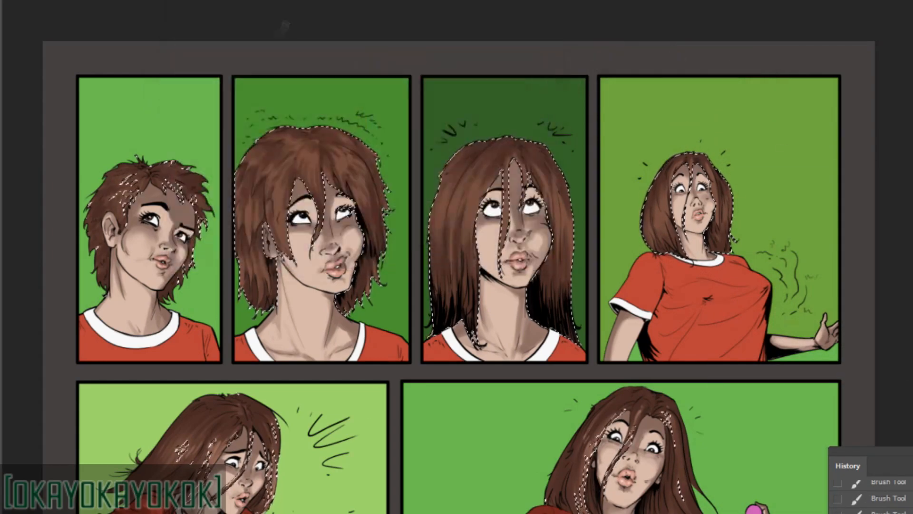
Paint lighter brown highlights onto the hair of the figures across the top-row panels.
key("ctrl+h")
left_click_drag(138, 189, 114, 200)
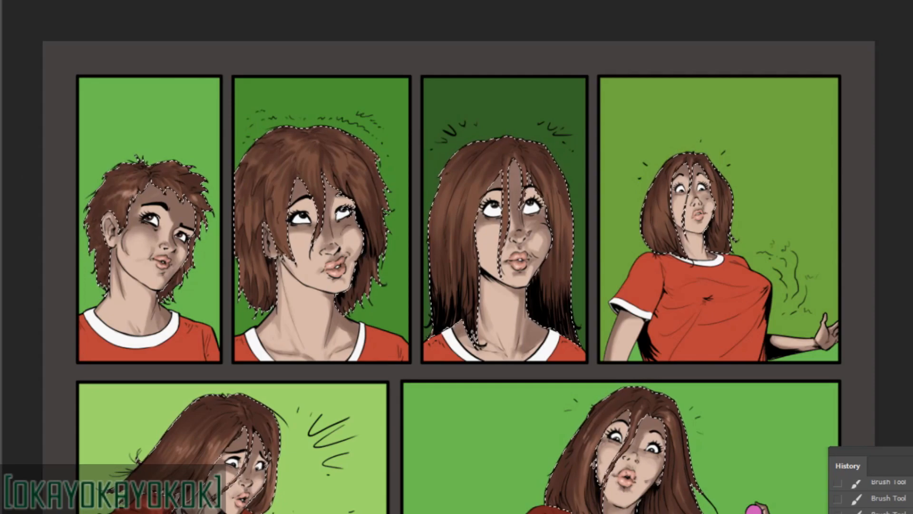
left_click_drag(358, 148, 375, 164)
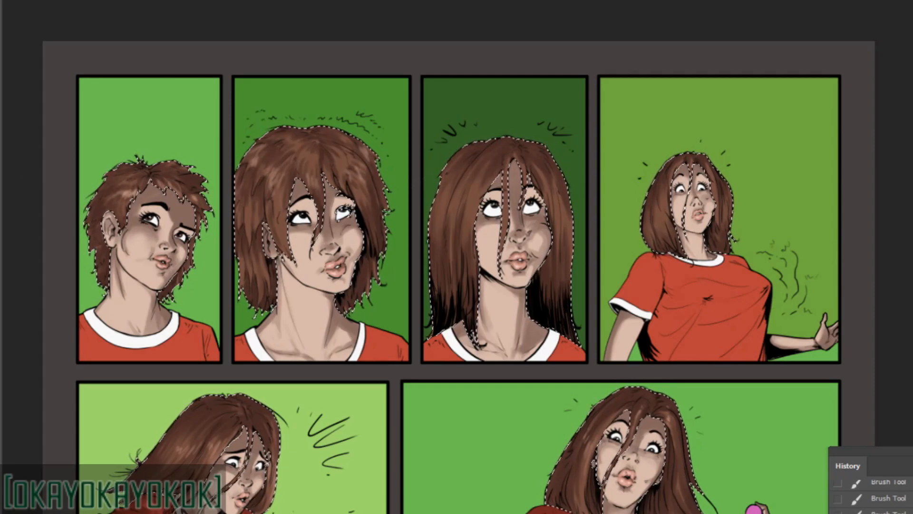
mouse_move(440, 197)
left_mouse_down()
mouse_move(475, 190)
mouse_move(373, 173)
left_mouse_up()
right_click(591, 195)
key("Escape")
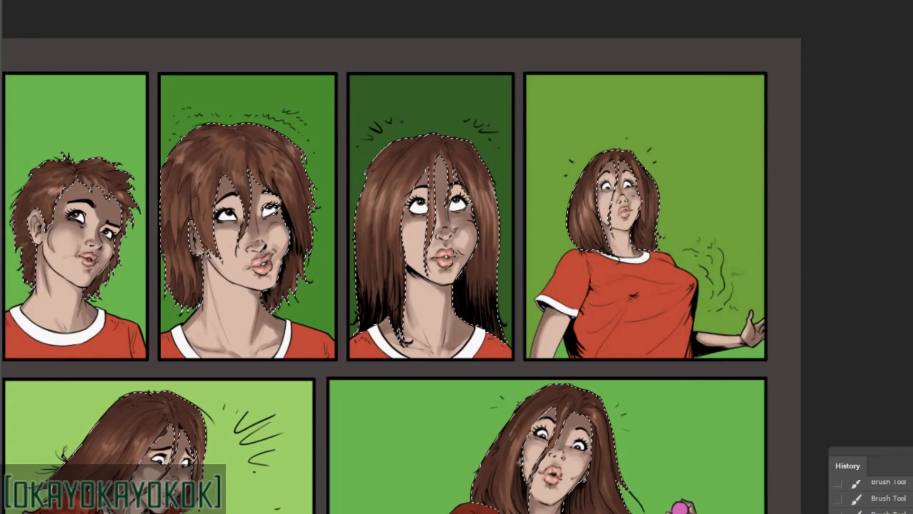
Replace the hair selection with one covering the red shirts and paint dark fold shading on the first panel's shirt.
key("ctrl+d")
key("l")
left_click_drag(807, 259, 884, 283)
left_click(911, 214, "ctrl")
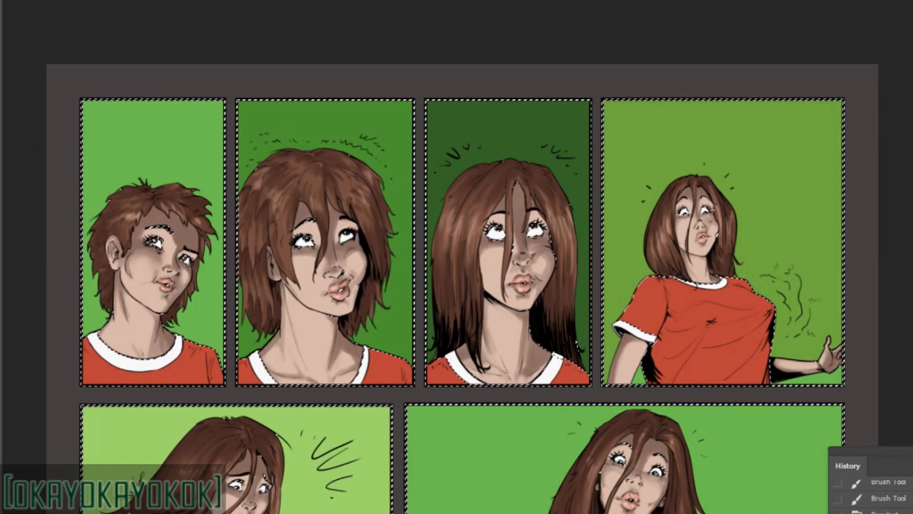
left_click_drag(94, 335, 124, 377)
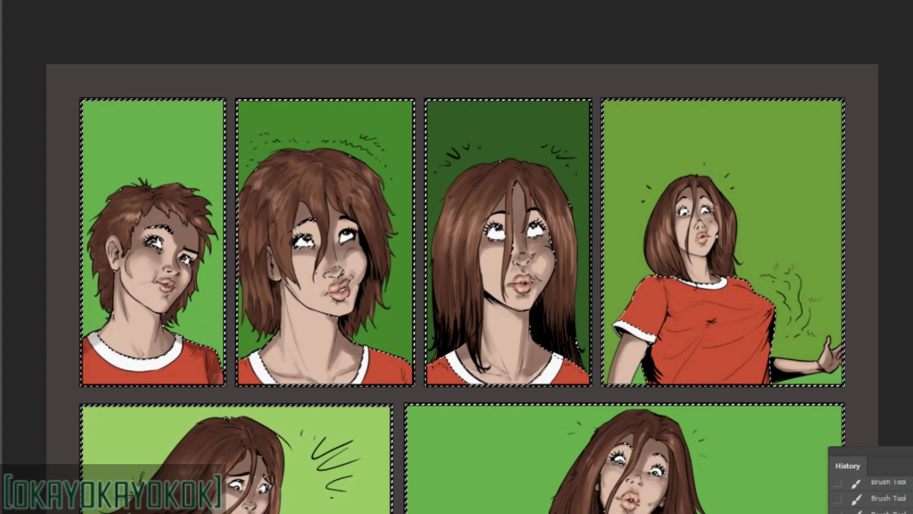
left_click_drag(210, 352, 219, 380)
left_click_drag(88, 343, 101, 376)
left_click_drag(175, 354, 202, 351)
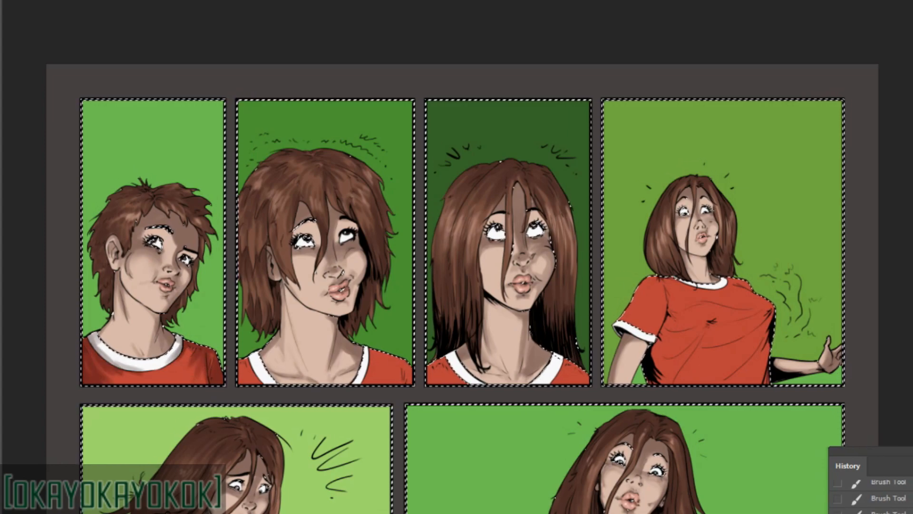
Soften the first panel's shirt shading with the Eraser and shade the shirts and collars in the second and third panels.
key("e")
mouse_move(102, 362)
left_mouse_down()
mouse_move(112, 376)
mouse_move(173, 374)
left_mouse_up()
key("b")
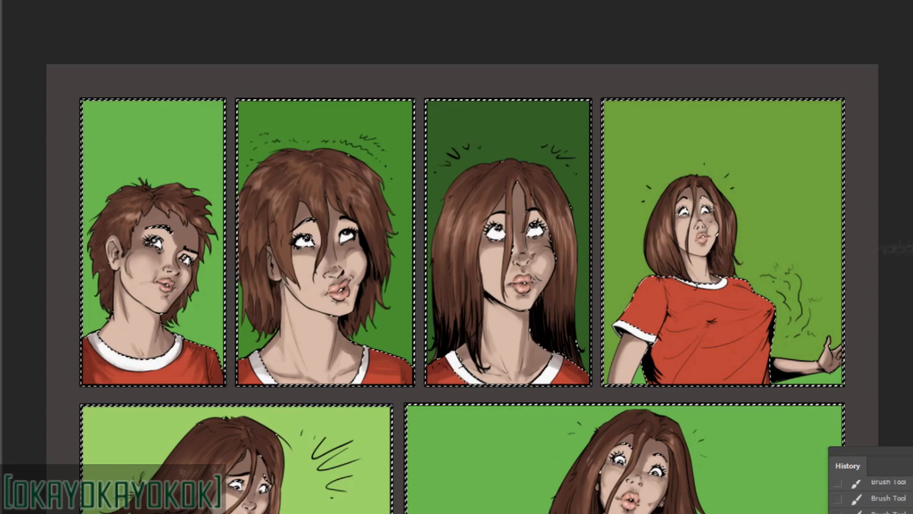
Shade the folds of the red shirt in the fourth panel, refine them with the Eraser, and clear the selection.
left_click_drag(643, 285, 616, 288)
right_click(615, 287)
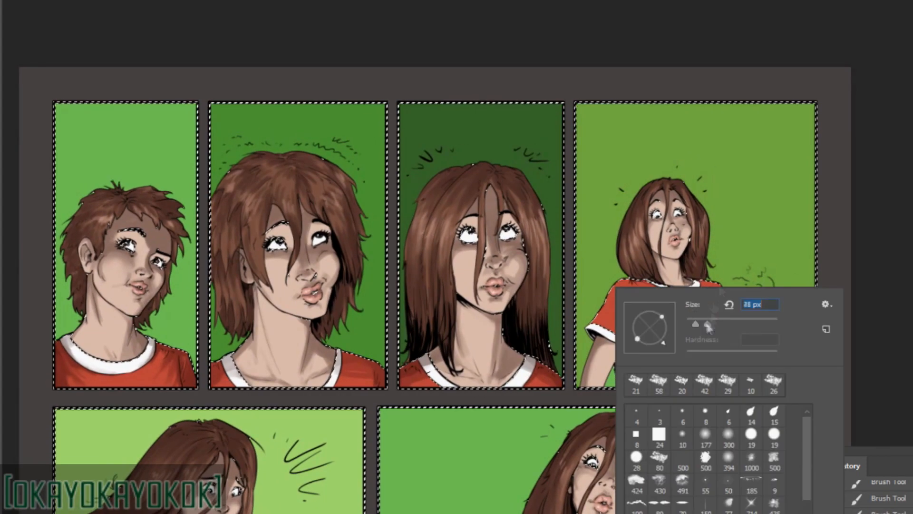
key("Escape")
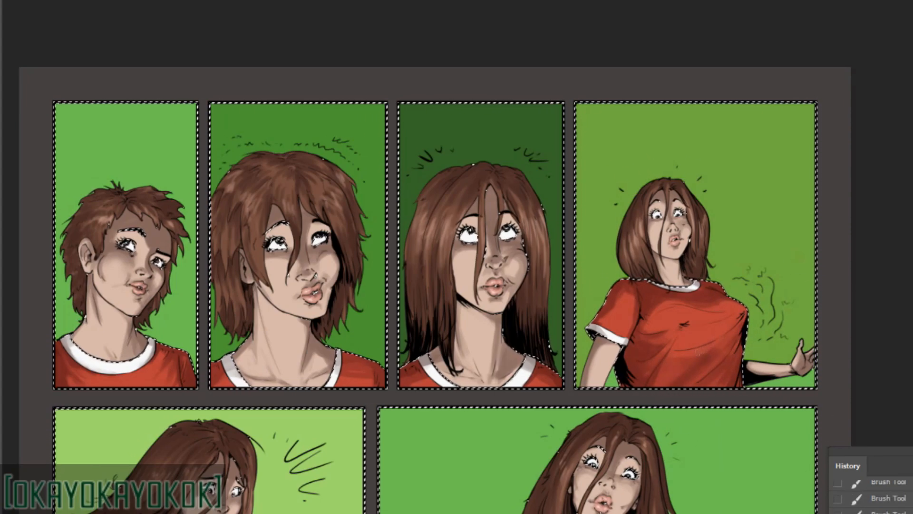
right_click(730, 288)
left_click_drag(827, 324, 770, 324)
right_click(693, 288)
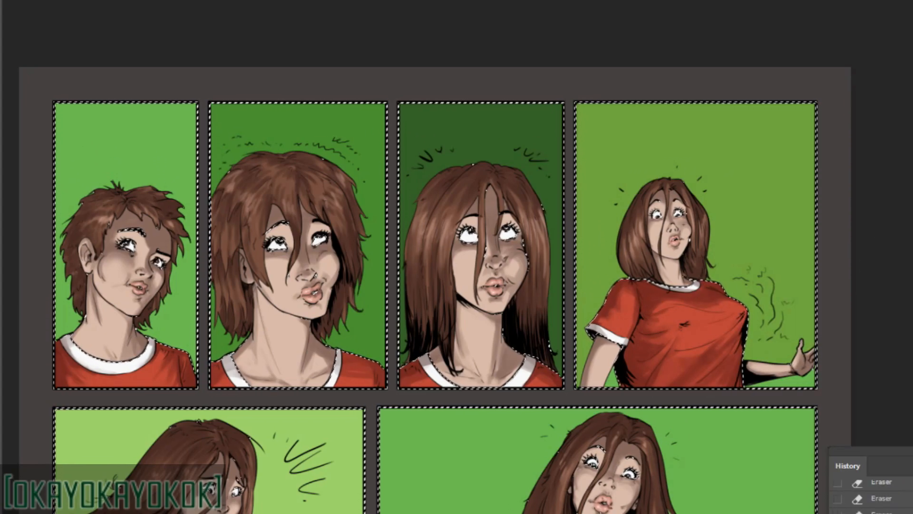
key("ctrl+d")
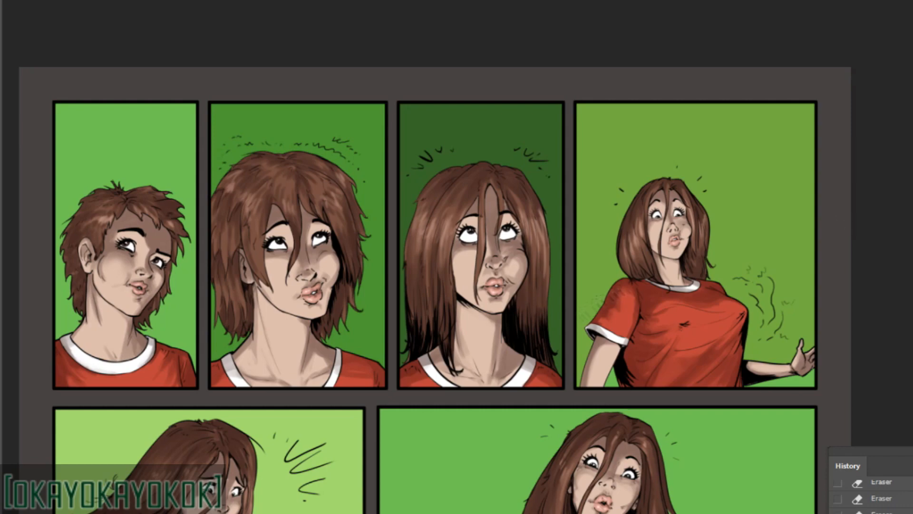
Switch to the shop-scene comic page and select the bald woman's skin areas.
key("alt+f")
key("Escape")
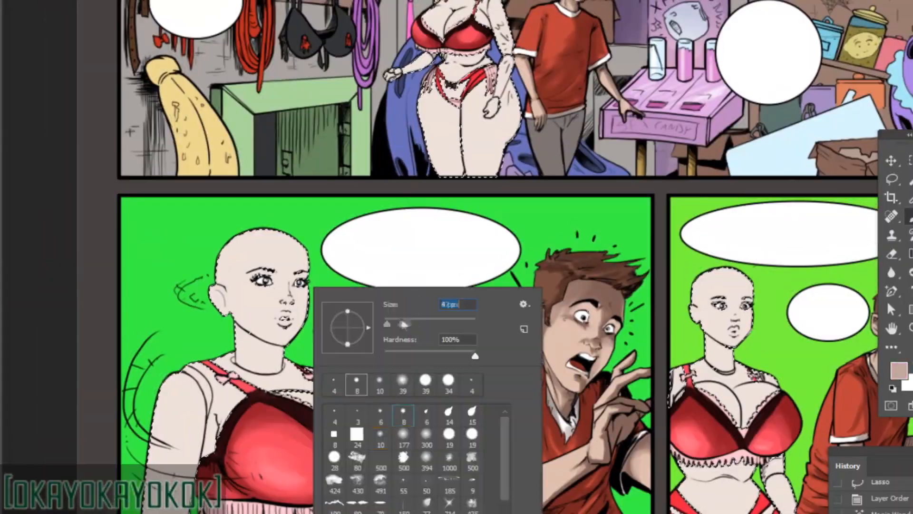
left_click(357, 209)
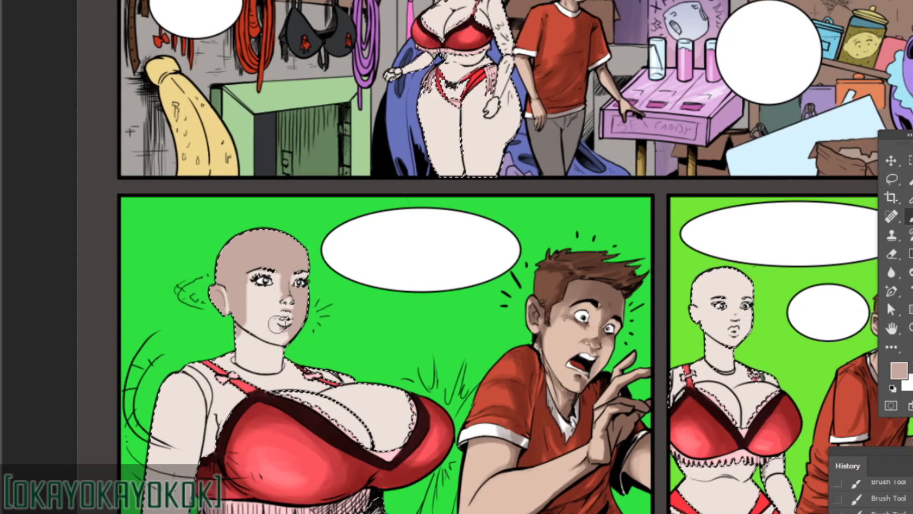
Paint skin shadows and light touch-ups around the mouth, nose, cheek and ear of the woman in the large green panel.
left_click(275, 332, "alt")
left_click_drag(279, 330, 284, 338)
left_click(293, 334, "alt")
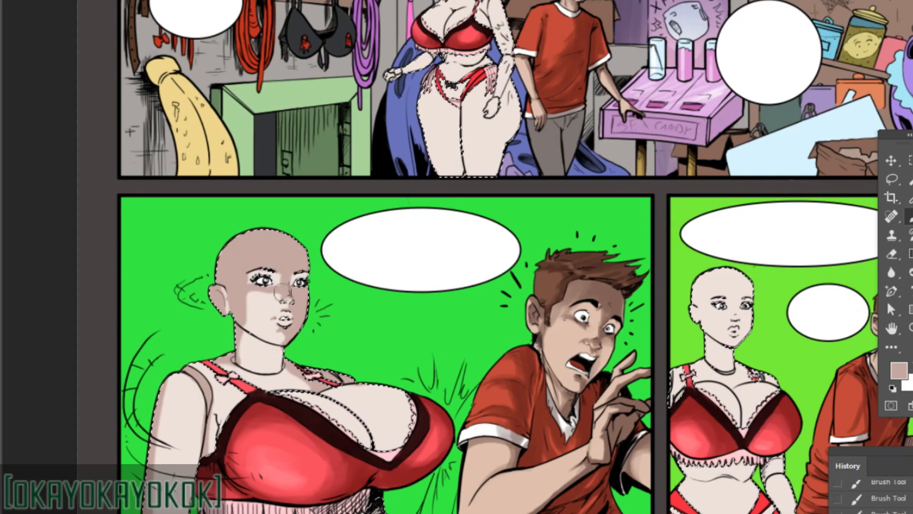
left_click(265, 303, "alt")
left_click_drag(248, 315, 249, 297)
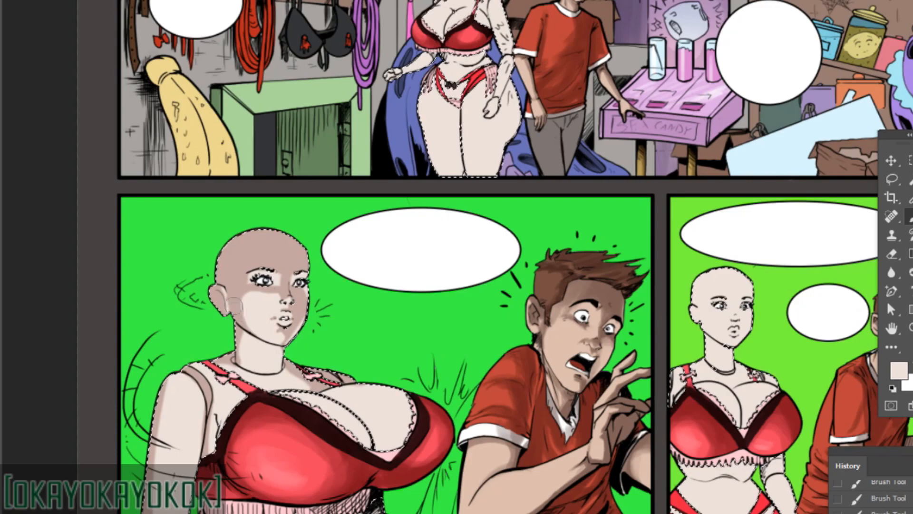
left_click(228, 329, "alt")
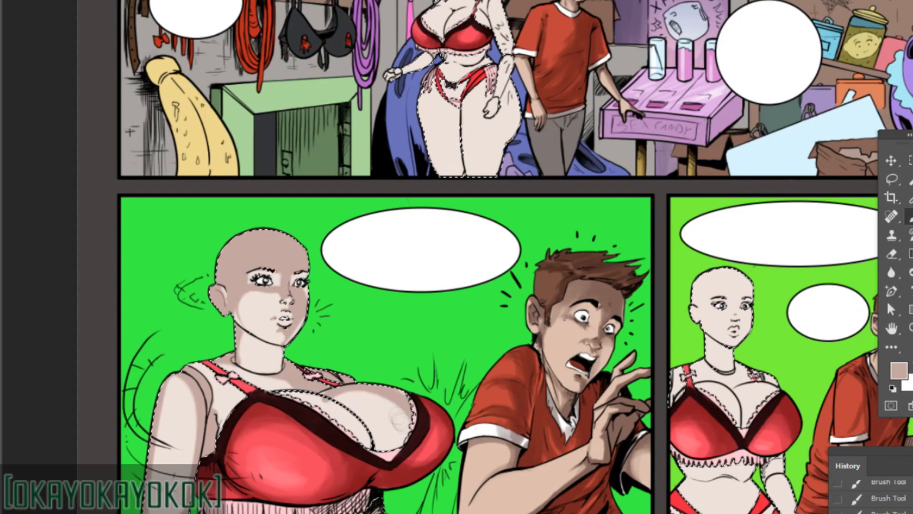
Shade the skin of the woman's chest and torso in the large green panel with the soft brush.
left_click(343, 411, "alt")
left_click(328, 386, "alt")
right_click(372, 287)
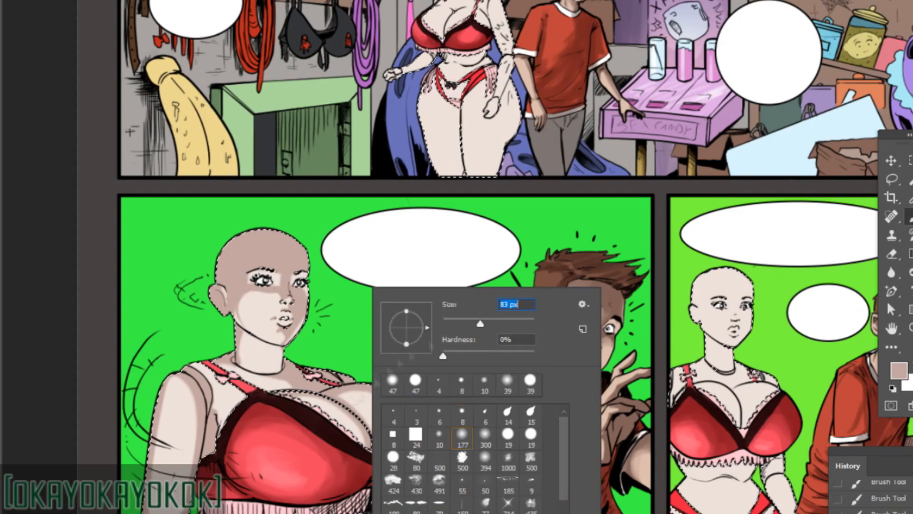
mouse_move(336, 391)
left_mouse_down()
mouse_move(403, 376)
mouse_move(401, 360)
left_mouse_up()
right_click(249, 371)
key("Escape")
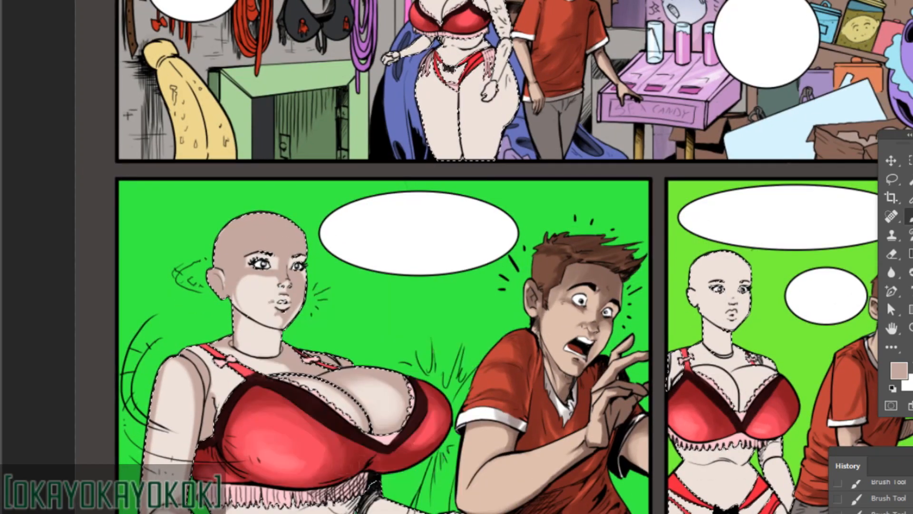
left_click(296, 510, "alt")
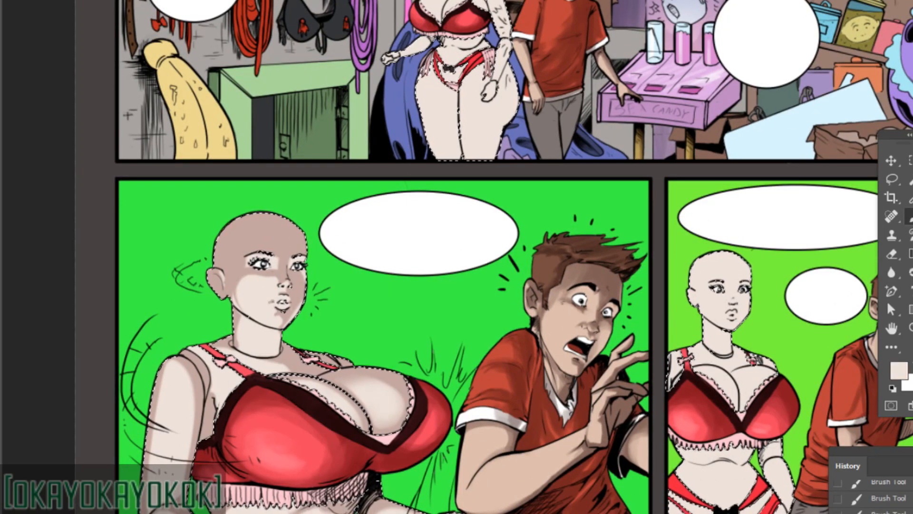
Shade the shoulder and upper arm of the woman in the large green panel.
left_click(201, 386, "alt")
mouse_move(215, 405)
left_mouse_down()
mouse_move(209, 442)
mouse_move(155, 435)
left_mouse_up()
left_click(215, 431, "alt")
left_click(159, 421, "alt")
left_click(164, 390, "alt")
left_click_drag(170, 394, 170, 414)
left_click(167, 409, "alt")
Paint skin shadows on the woman's head and face in the lime-green panel.
mouse_move(680, 300)
left_mouse_down()
mouse_move(555, 358)
mouse_move(548, 380)
left_mouse_up()
mouse_move(542, 338)
left_mouse_down()
mouse_move(559, 357)
mouse_move(558, 390)
mouse_move(545, 376)
left_mouse_up()
mouse_move(541, 340)
left_mouse_down()
mouse_move(509, 371)
mouse_move(538, 396)
mouse_move(522, 373)
mouse_move(526, 332)
mouse_move(525, 383)
left_mouse_up()
left_click(527, 384, "alt")
left_click(556, 388, "alt")
mouse_move(531, 415)
left_mouse_down()
mouse_move(588, 463)
mouse_move(557, 485)
left_mouse_up()
left_click(525, 418, "alt")
left_click(542, 419, "alt")
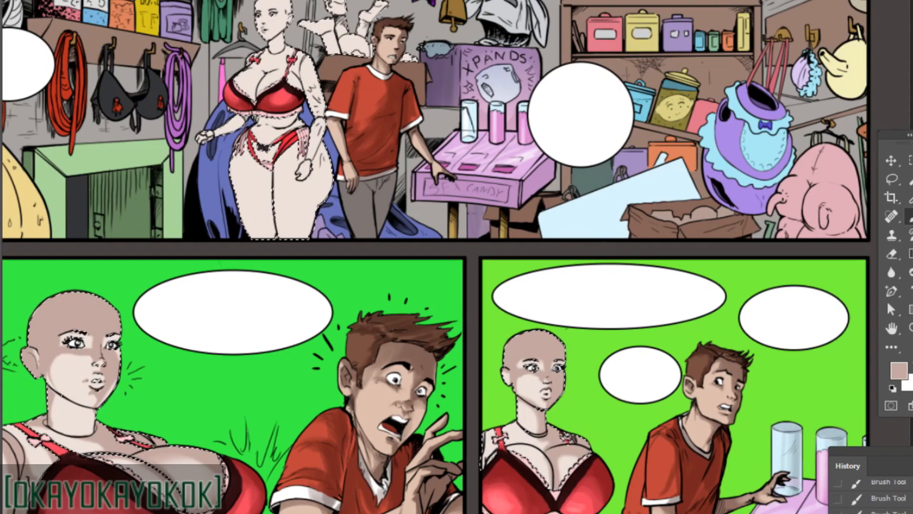
Shade the woman's neck, shoulders and chest in the lime-green panel.
left_click_drag(492, 446, 482, 468)
left_click_drag(528, 474, 538, 484)
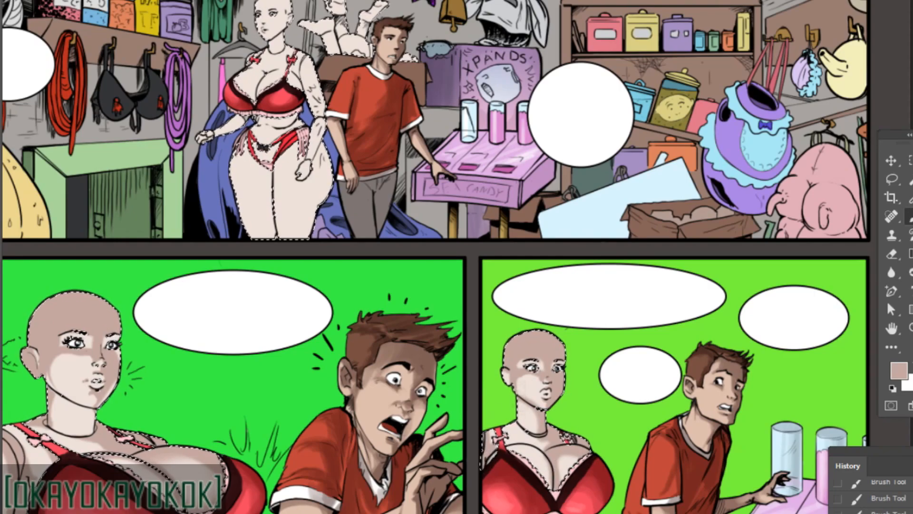
left_click(527, 423, "alt")
mouse_move(520, 414)
left_mouse_down()
mouse_move(509, 428)
mouse_move(546, 476)
left_mouse_up()
left_click(526, 423, "alt")
left_click(528, 444, "alt")
left_click_drag(514, 447, 544, 471)
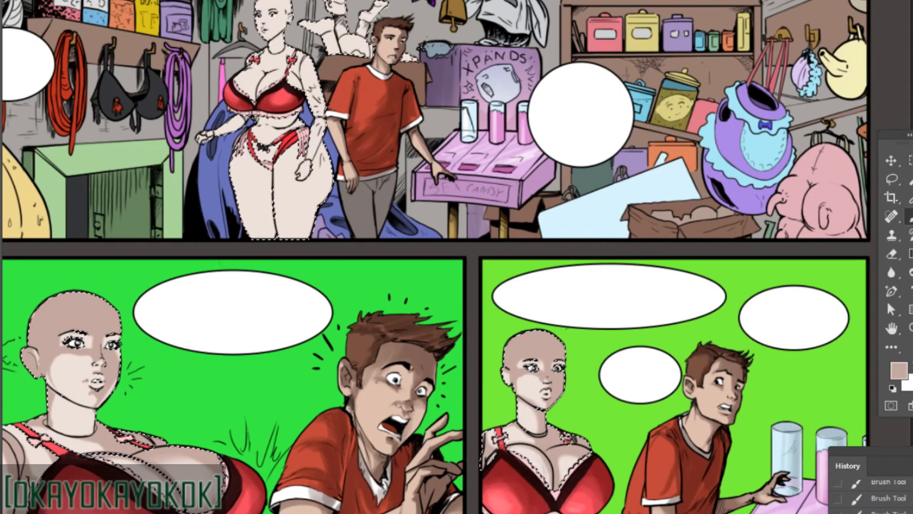
Shade the bare feet and legs sticking out of the box behind the man in the shop panel.
left_click_drag(528, 428, 506, 302)
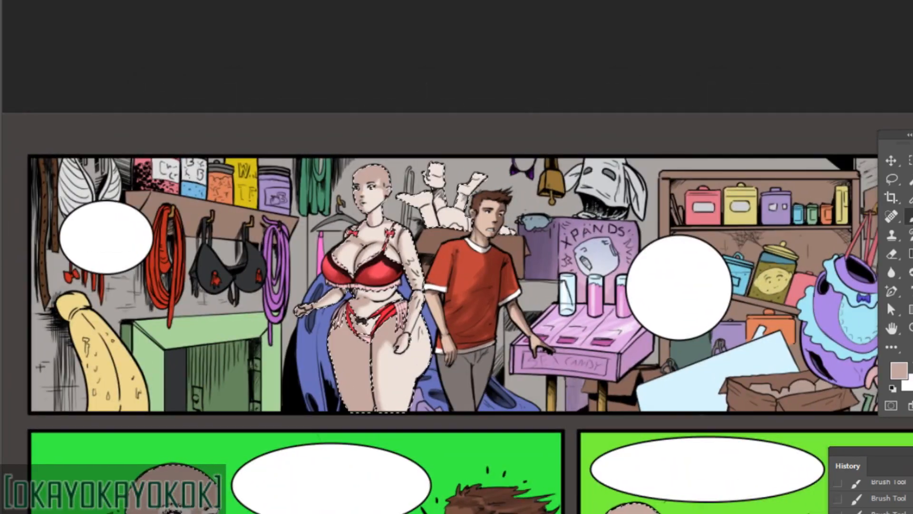
left_click_drag(435, 200, 452, 268)
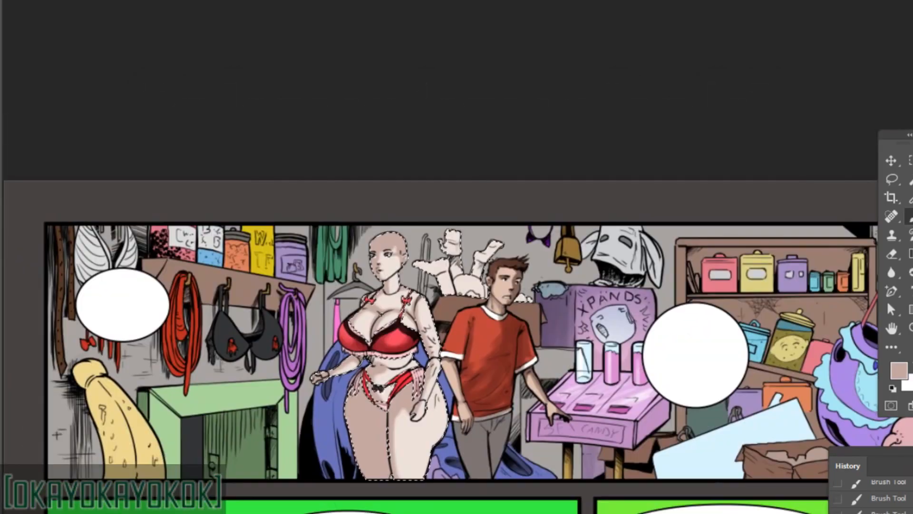
left_click_drag(452, 233, 452, 280)
left_click(456, 275, "alt")
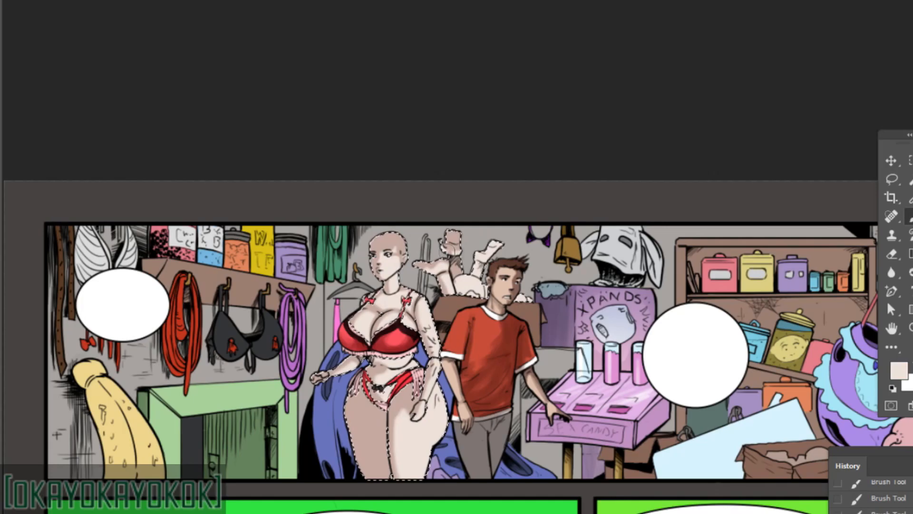
left_click(453, 234, "alt")
mouse_move(447, 236)
left_mouse_down()
mouse_move(464, 283)
mouse_move(481, 286)
left_mouse_up()
mouse_move(497, 244)
left_mouse_down()
mouse_move(479, 262)
mouse_move(484, 294)
left_mouse_up()
left_click_drag(534, 346, 322, 244)
Shade the pale pink lace trim on the woman's outfit across the page's panels.
left_click_drag(516, 450, 692, 273)
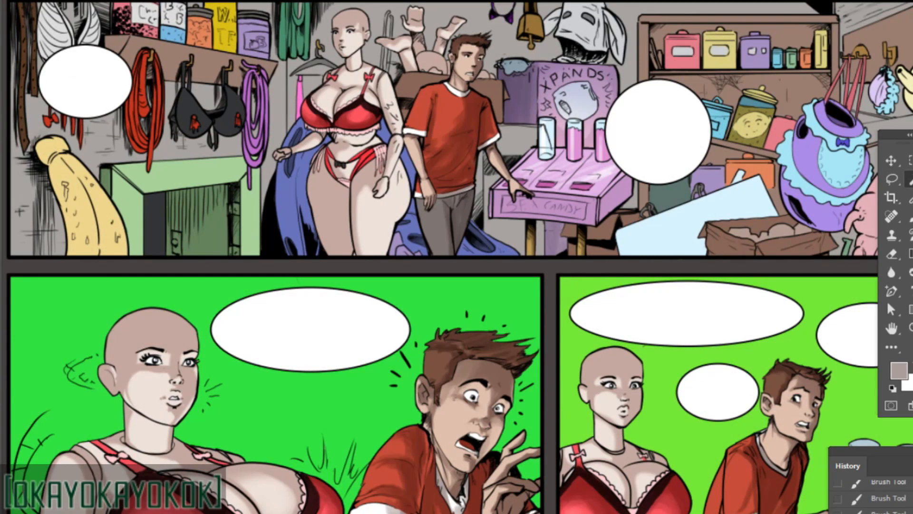
key("b")
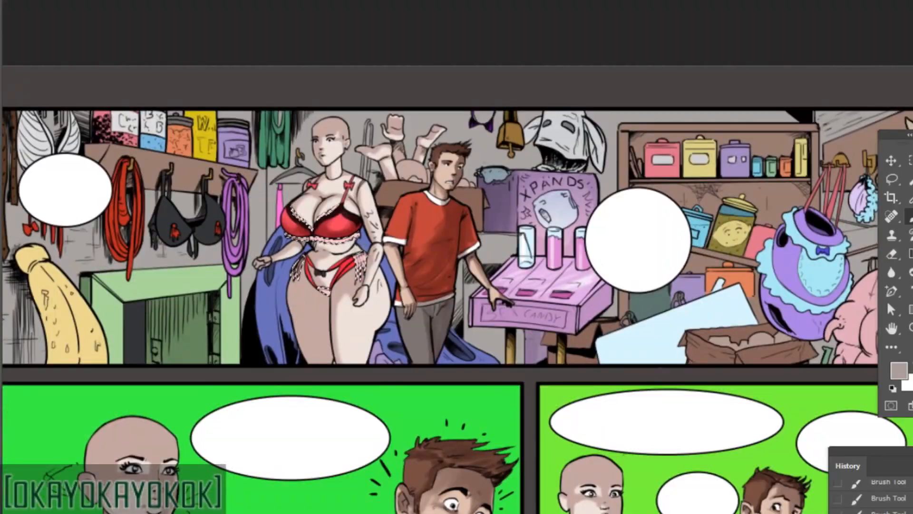
left_click_drag(769, 334, 783, 311)
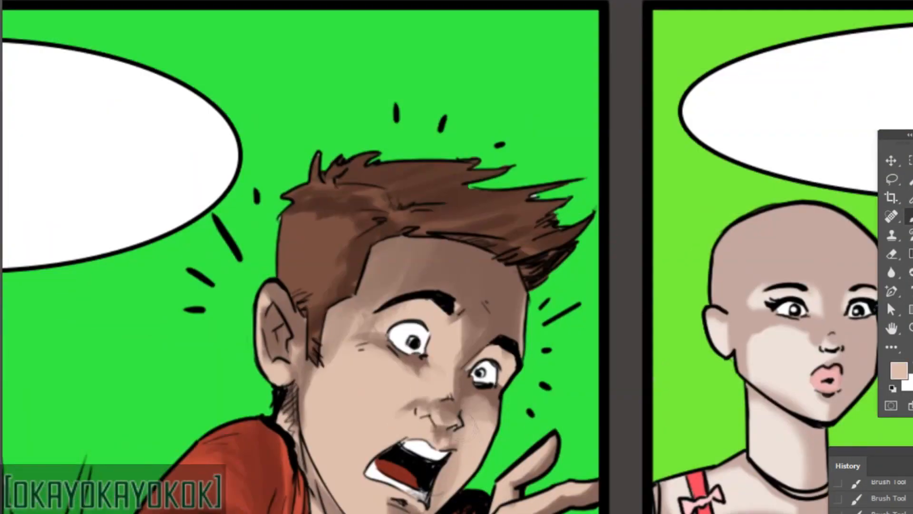
left_click(461, 421, "alt")
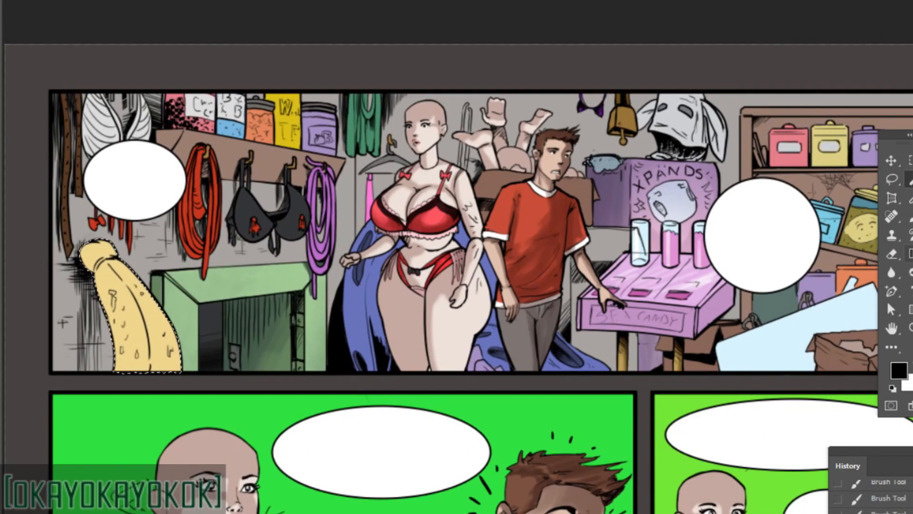
Pick a tan-brown foreground colour and brush shading onto the selected yellow banana in the shop panel.
left_click(899, 370)
left_click(255, 110)
left_click(504, 37)
key("b")
right_click(132, 286)
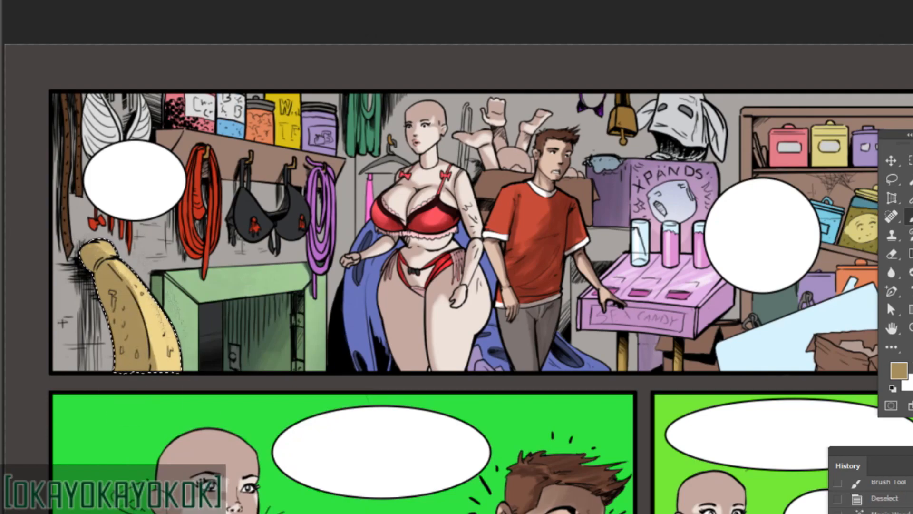
left_click_drag(166, 310, 177, 368)
Brush darker tan shading onto the banana's left side, accept its Hue/Saturation adjustment and clear the selection.
left_click(899, 370)
left_click(286, 138)
left_click(503, 37)
left_click_drag(98, 278, 121, 369)
key("ctrl+u")
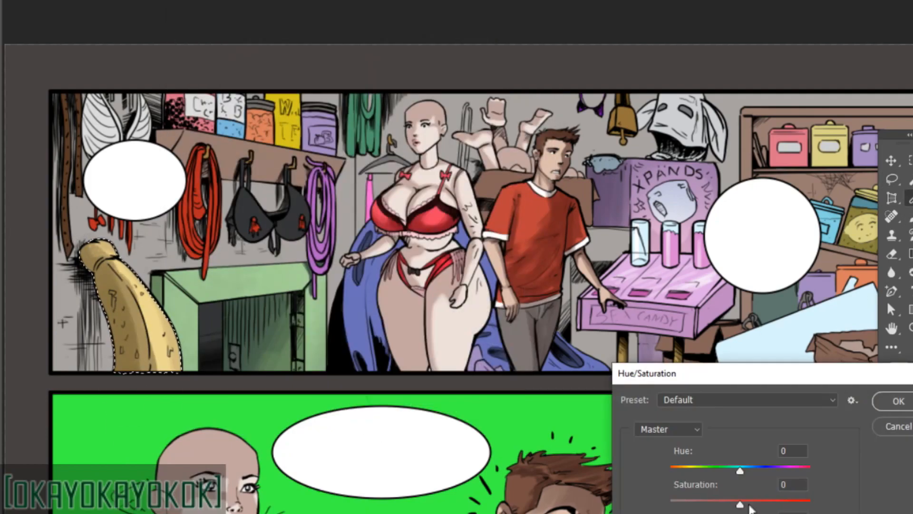
left_click(898, 401)
key("ctrl+d")
Pick a reddish-brown foreground colour and shade the coiled red and purple ropes hanging on the shop wall.
left_click(899, 371)
left_click(372, 224)
left_click(243, 137)
left_click(502, 38)
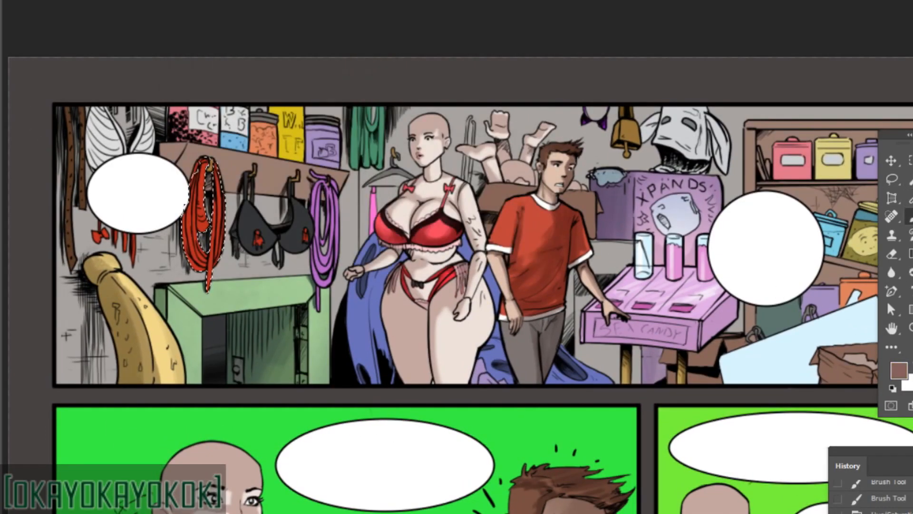
left_click(202, 214)
right_click(243, 200)
left_click_drag(211, 196, 203, 261)
right_click(209, 242)
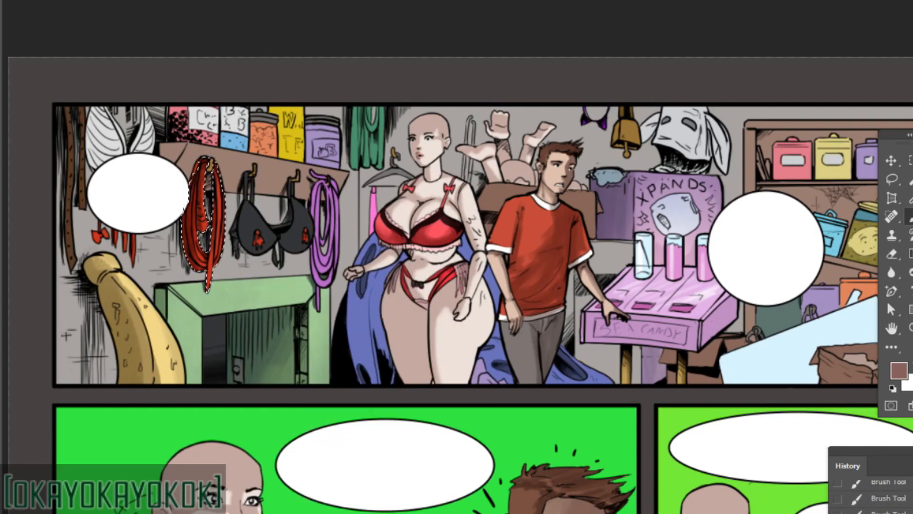
right_click(221, 186)
left_click_drag(215, 170, 220, 229)
right_click(196, 157)
left_click_drag(198, 161, 193, 174)
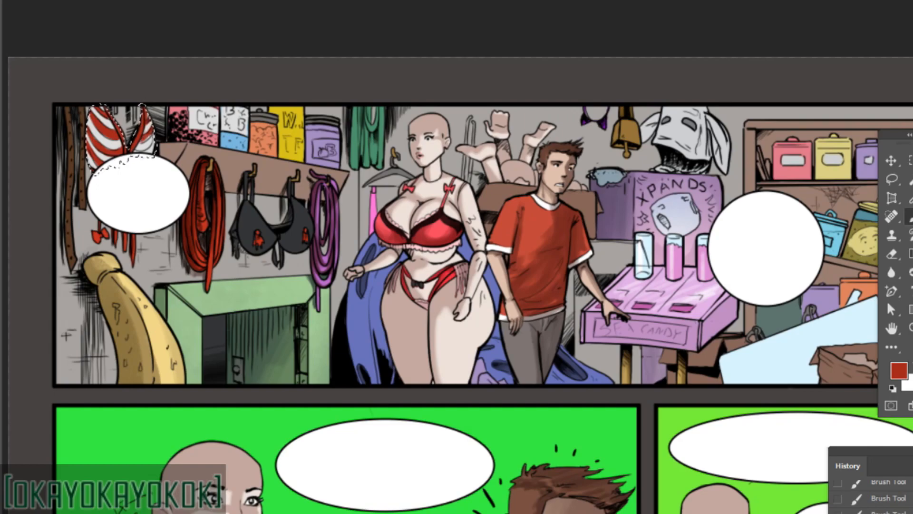
Choose grey foreground tones and shade the red-and-white striped top hanging above the speech bubble.
right_click(198, 122)
left_click(899, 371)
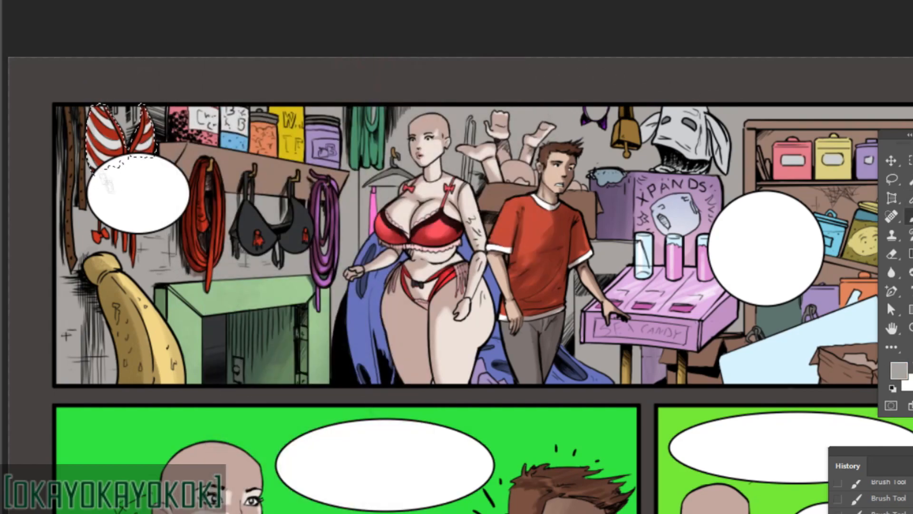
left_click_drag(96, 175, 97, 173)
left_click(899, 371)
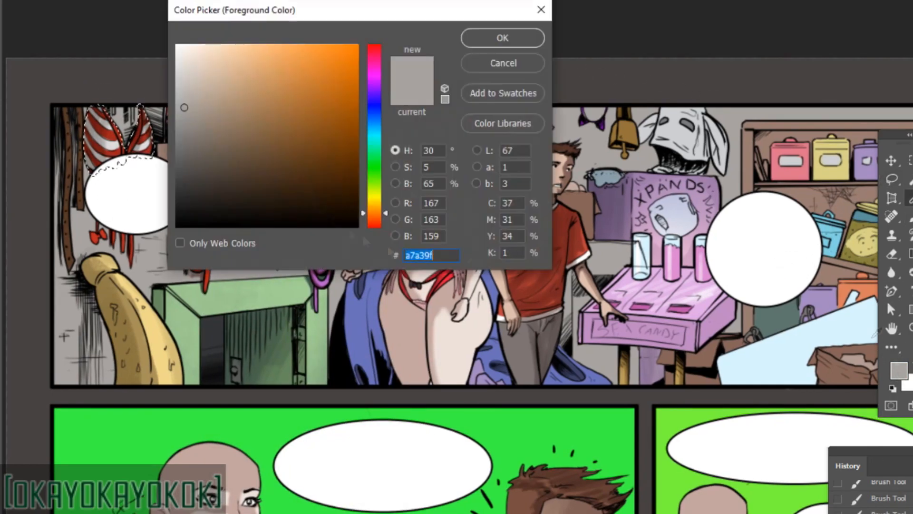
left_click(188, 150)
left_click(502, 37)
key("b")
right_click(154, 146)
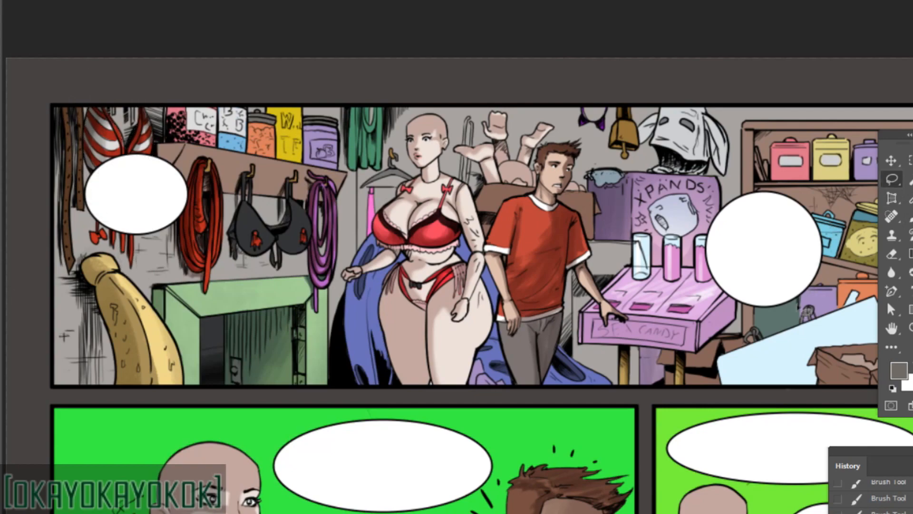
Select the shop's grey wall and brush shadows around the banana, hanging straps and striped top.
key("b")
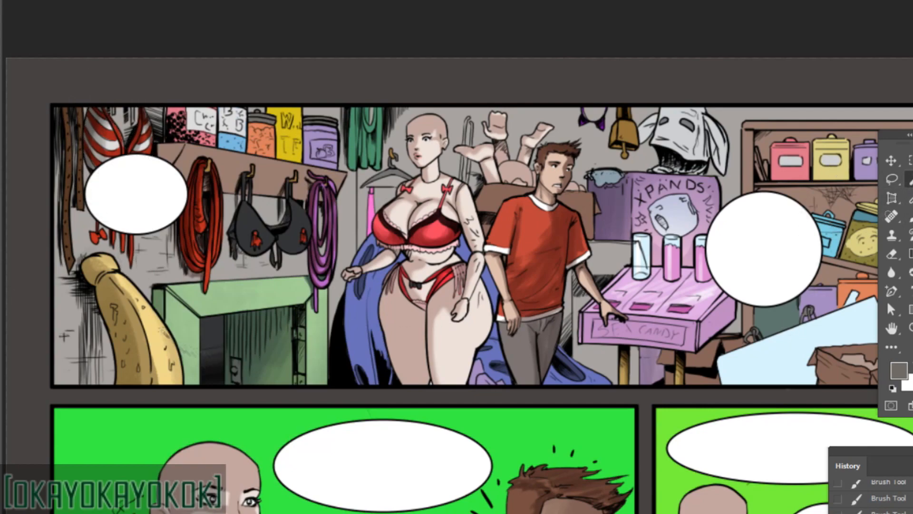
key("ctrl+d")
left_click(64, 180)
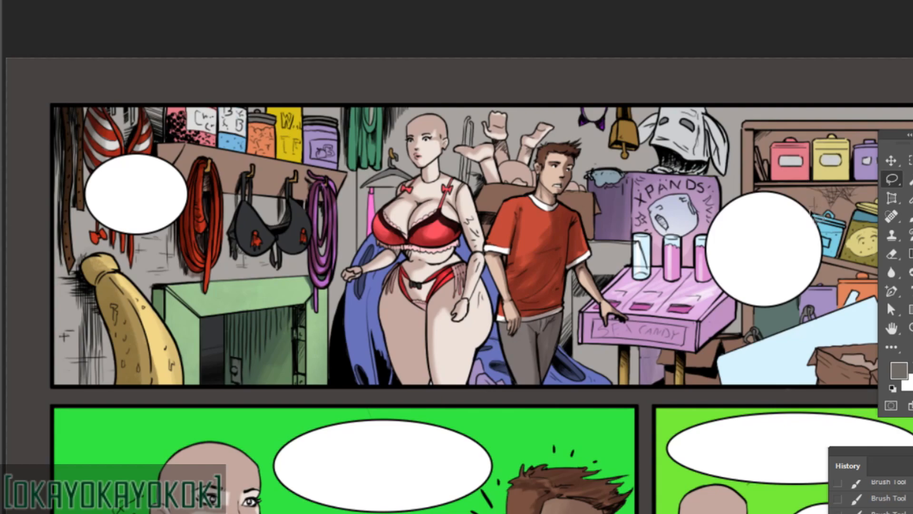
key("w")
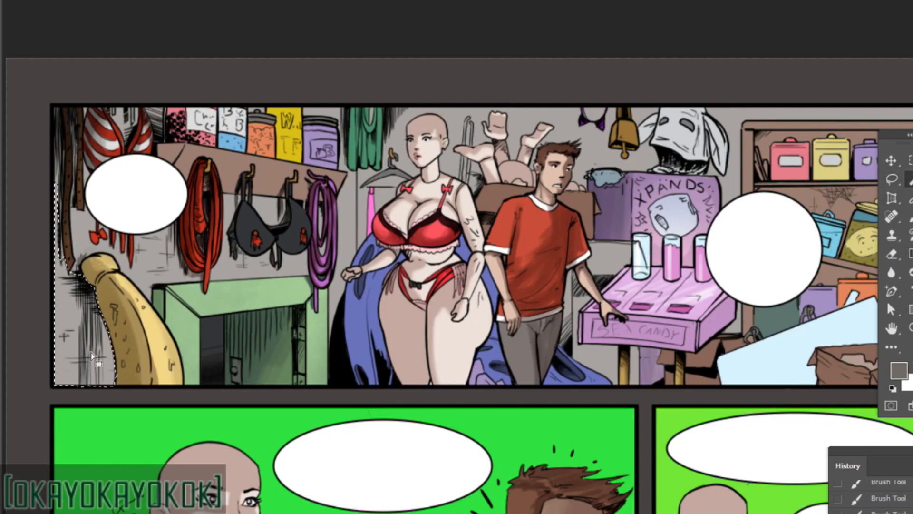
key("ctrl+d")
left_click(91, 355)
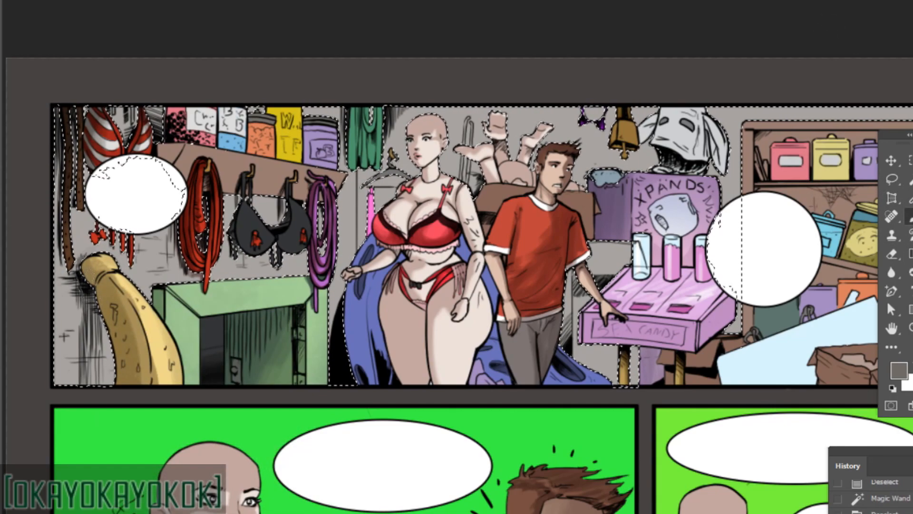
left_click_drag(89, 345, 74, 364)
left_click_drag(83, 346, 62, 384)
right_click(77, 239)
left_click_drag(59, 108, 60, 203)
left_click_drag(74, 124, 74, 159)
left_click_drag(128, 108, 125, 151)
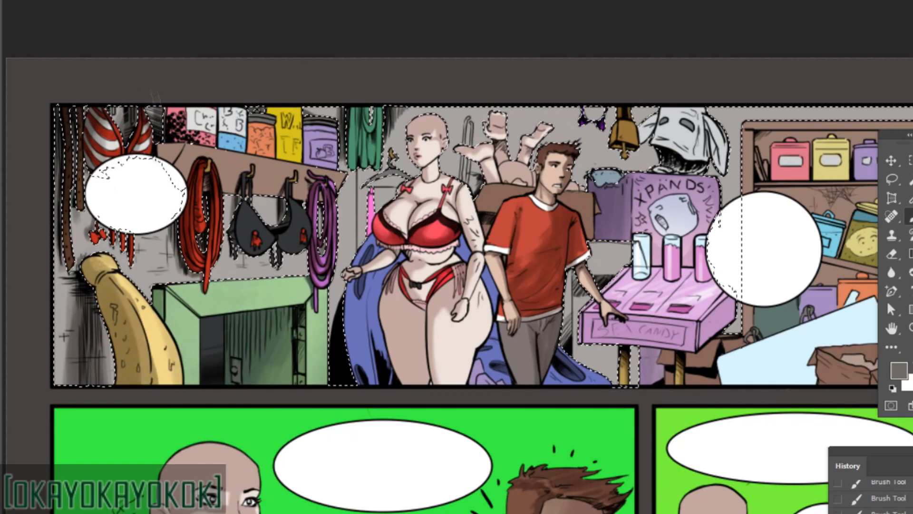
left_click_drag(156, 97, 171, 192)
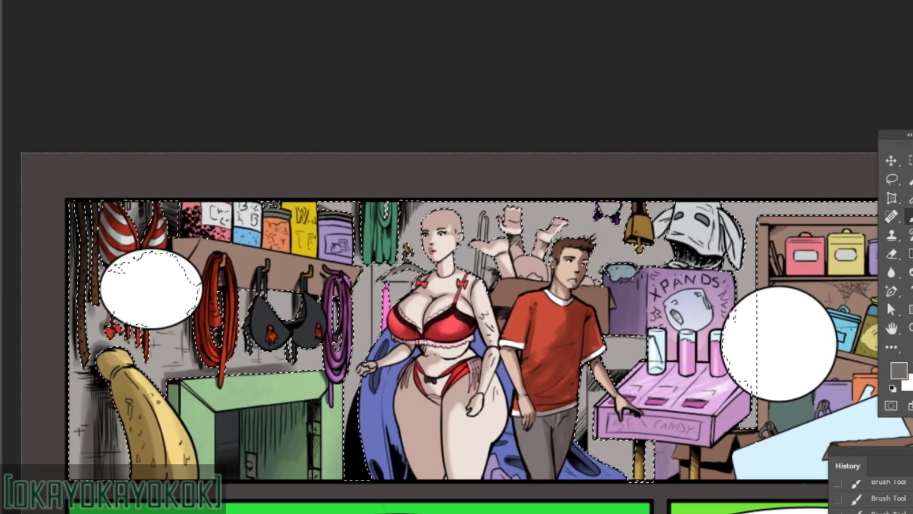
Brush grey shadows onto the wall around the green ropes and between the man and the display table.
left_click_drag(619, 448, 574, 465)
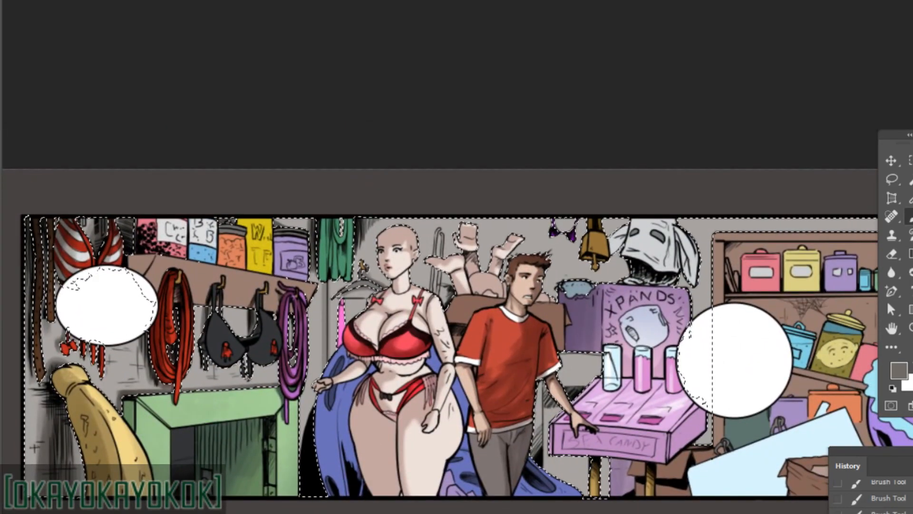
right_click(328, 381)
right_click(328, 381, "shift")
left_click(345, 510)
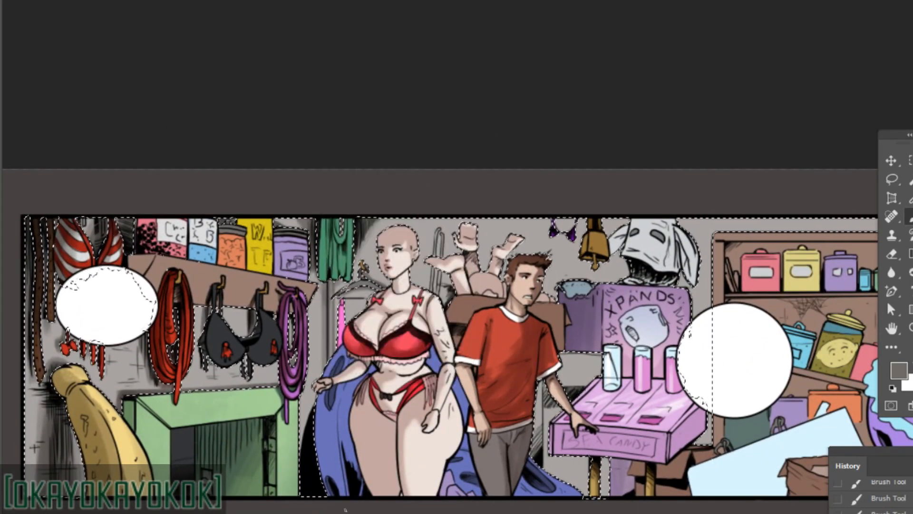
left_click_drag(583, 476, 602, 470)
Pick a blue-grey foreground colour and apply gradients across the selected shop wall.
left_click(899, 370)
left_click(373, 122)
left_click(501, 36)
key("g")
left_click_drag(476, 312, 555, 285)
mouse_move(840, 412)
left_mouse_down()
mouse_move(546, 460)
mouse_move(725, 435)
mouse_move(677, 485)
left_mouse_up()
Set the foreground to brown-grey 867c6d and brush cast shadows on the wall around the bare feet and display stand.
right_click(577, 283)
left_click(899, 370)
left_click(374, 210)
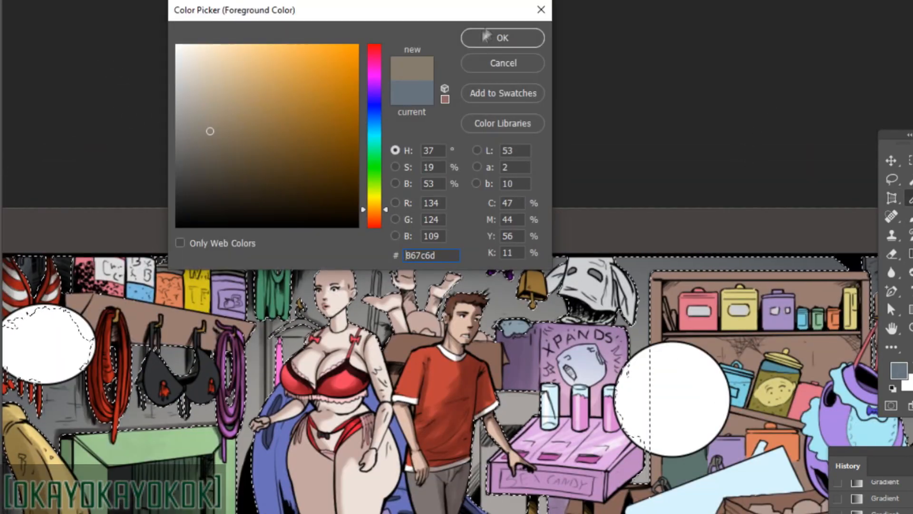
left_click(486, 36)
key("b")
left_click_drag(427, 271, 426, 291)
left_click_drag(643, 454, 641, 478)
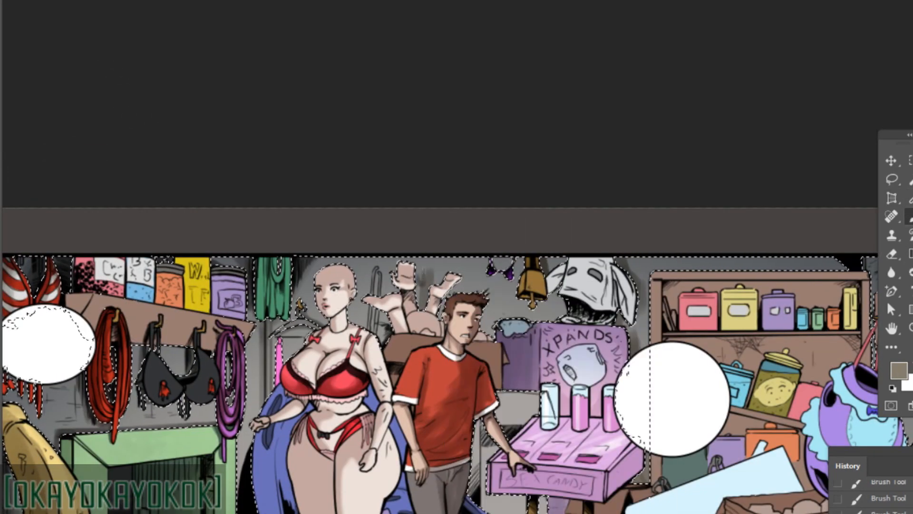
left_click_drag(430, 268, 427, 294)
left_click_drag(642, 291, 642, 478)
left_click_drag(485, 423, 484, 481)
left_click_drag(538, 404, 502, 405)
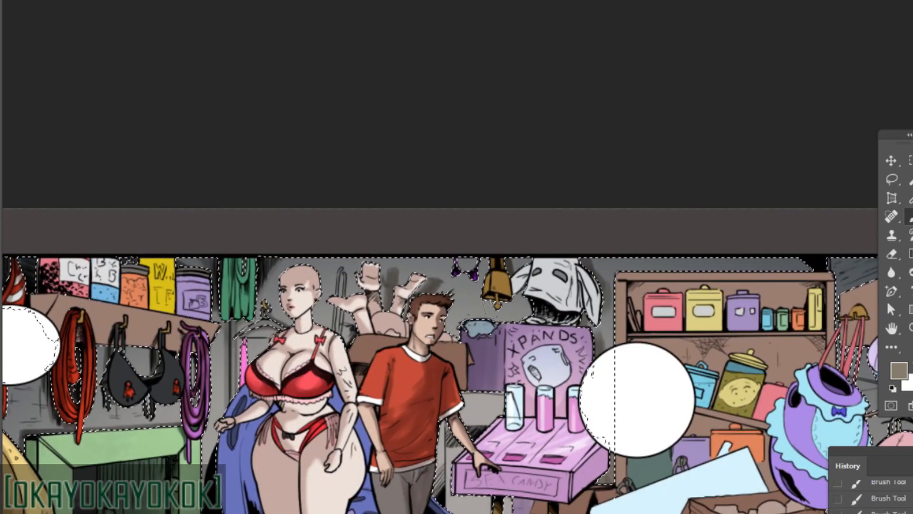
Adjust the brush and paint shadows on the wall areas above, beside and beneath the pink display table.
left_click_drag(605, 310, 590, 249)
left_click_drag(447, 428, 445, 489)
left_click_drag(667, 321, 536, 287)
right_click(536, 287)
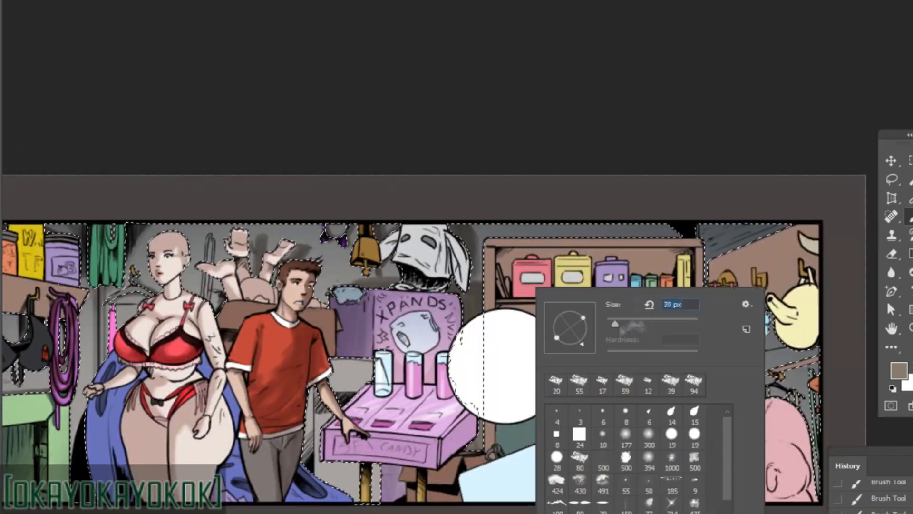
left_click(419, 476, "alt")
left_click_drag(372, 464, 372, 502)
left_click_drag(366, 369, 338, 400)
left_click_drag(314, 423, 352, 494)
Shade the wall above and below the brown hook board beside the bookcase, then clear the wall selection.
left_click_drag(704, 304, 621, 342)
left_click(623, 274, "alt")
left_click_drag(628, 269, 685, 274)
left_click_drag(685, 295, 618, 300)
left_click(613, 305, "alt")
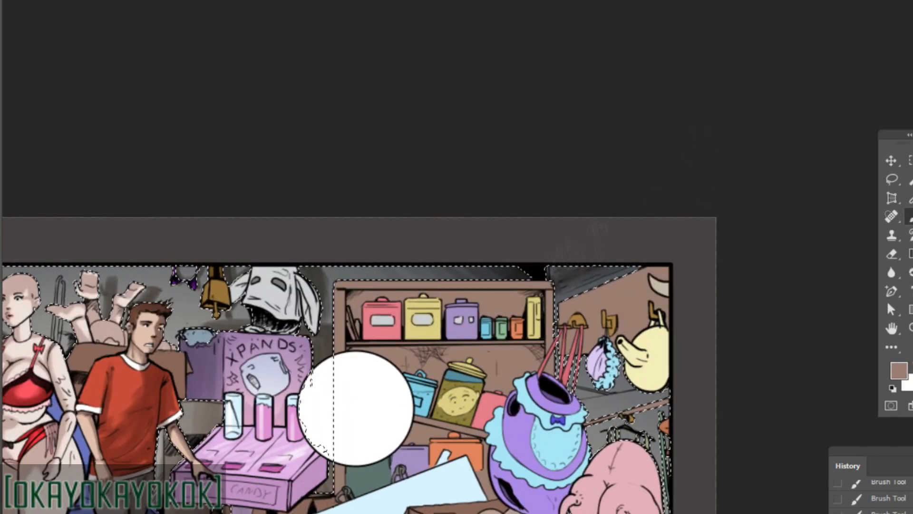
left_click_drag(561, 279, 632, 271)
mouse_move(628, 411)
left_mouse_down()
mouse_move(561, 454)
mouse_move(648, 403)
left_mouse_up()
key("x")
key("w")
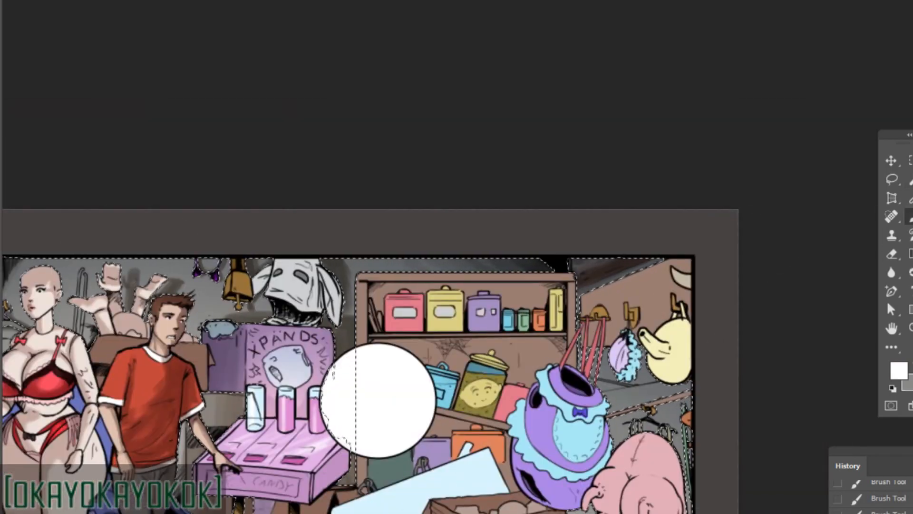
key("b")
right_click(685, 287)
key("ctrl+d")
Select the purple dress with light-blue frills and brush tan-toned shading over its body and trim.
key("l")
left_click_drag(580, 447, 658, 427)
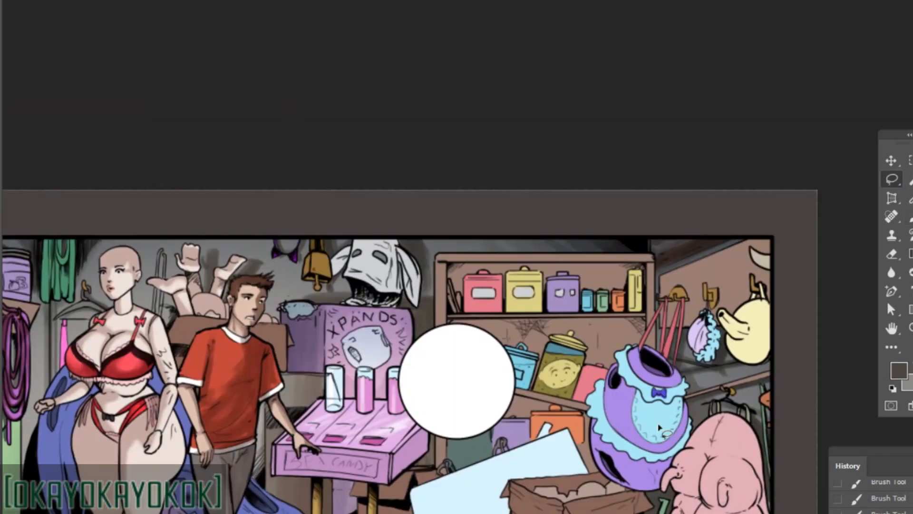
key("b")
left_click(899, 370)
left_click(209, 110)
left_click(501, 36)
left_click_drag(668, 376, 656, 483)
left_click_drag(670, 462, 661, 489)
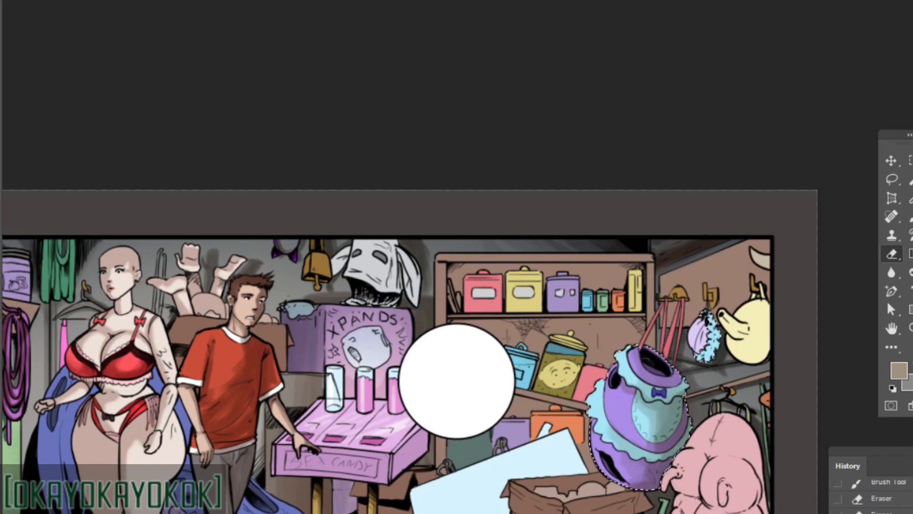
left_click_drag(666, 419, 637, 405)
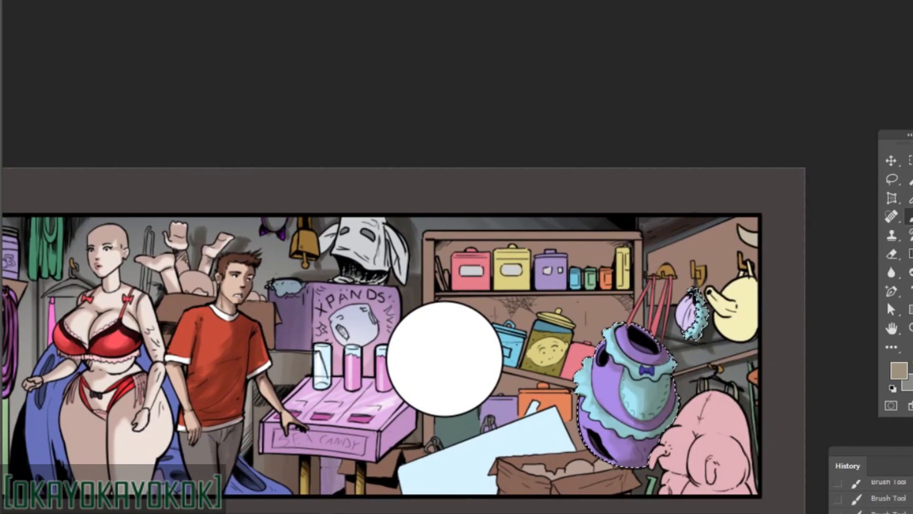
left_click_drag(570, 380, 693, 415)
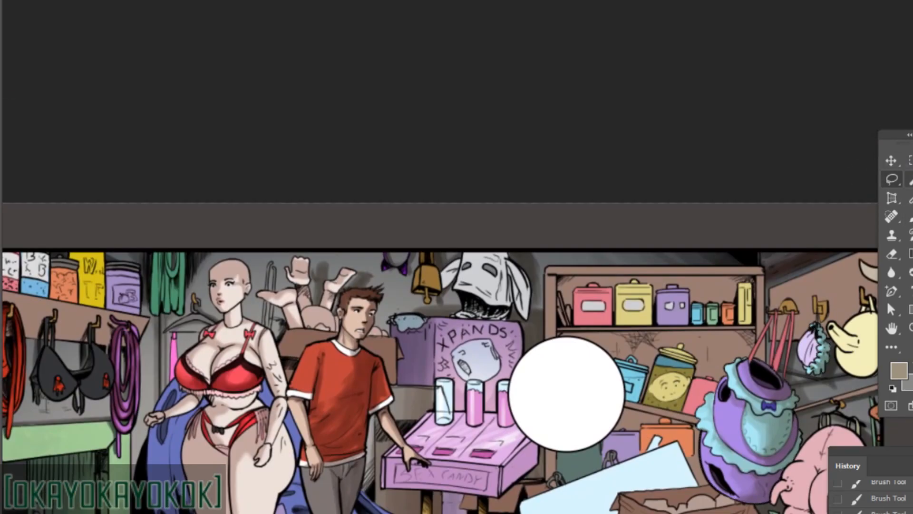
Select the pale yellow object hanging from the hook board and brush brownish shading onto it.
key("w")
key("ctrl+d")
left_click_drag(849, 235, 823, 218)
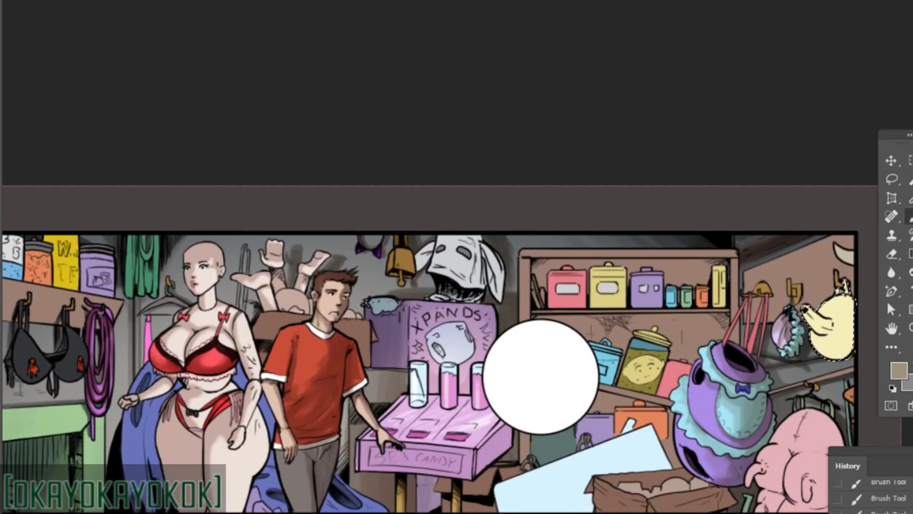
right_click(774, 287)
mouse_move(828, 309)
left_mouse_down()
mouse_move(775, 313)
mouse_move(799, 315)
mouse_move(784, 319)
left_mouse_up()
left_click(899, 370)
left_click(502, 37)
left_click(899, 371)
left_click(218, 138)
left_click(502, 38)
mouse_move(768, 299)
left_mouse_down()
mouse_move(781, 311)
mouse_move(871, 306)
mouse_move(837, 308)
left_mouse_up()
Select the brown wooden areas and shade the bookcase's shelves and back panel with a darker brown.
key("w")
left_click(699, 301)
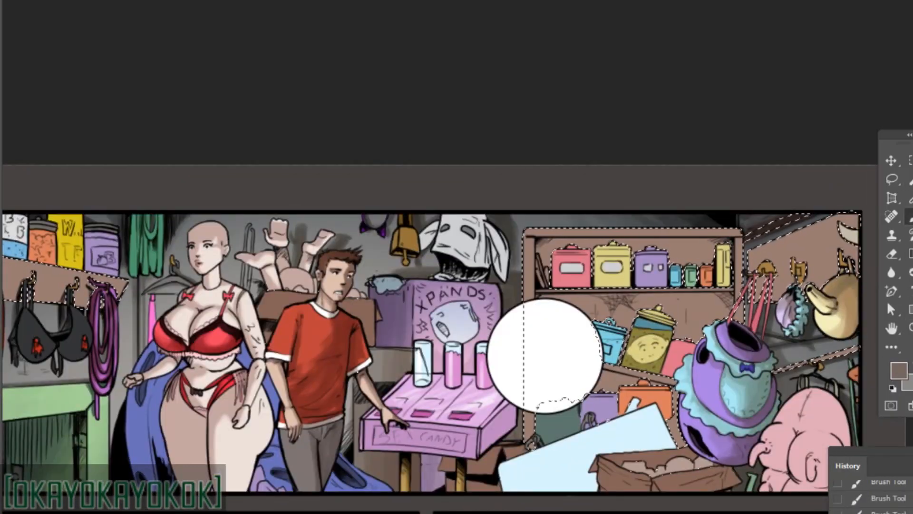
key("b")
right_click(706, 259)
left_click(899, 370)
left_click(225, 153)
left_click(502, 38)
left_click_drag(547, 244, 635, 241)
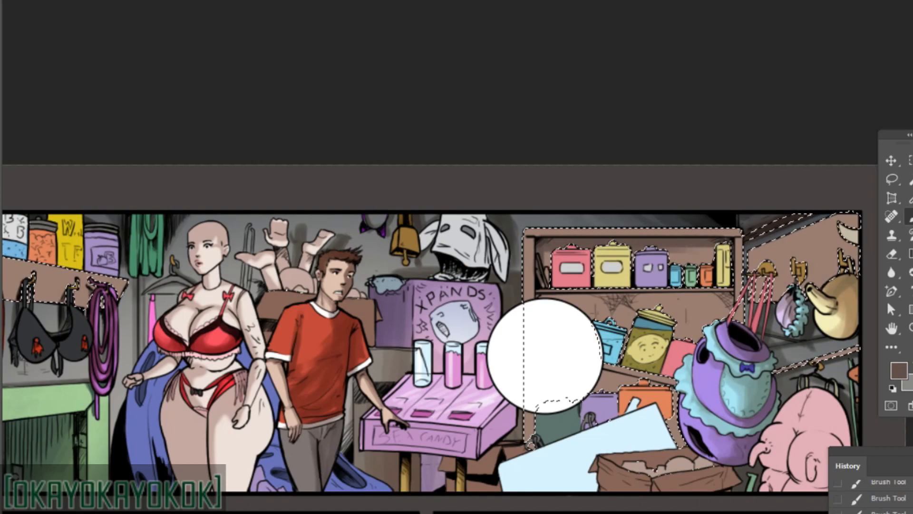
mouse_move(635, 297)
left_mouse_down()
mouse_move(564, 304)
mouse_move(637, 307)
left_mouse_up()
left_click_drag(638, 307, 613, 295)
left_click_drag(578, 368, 635, 409)
mouse_move(635, 409)
left_mouse_down()
mouse_move(624, 406)
mouse_move(612, 425)
left_mouse_up()
Remove the bookcase from the selection and brush brown shading onto the hook board beside it.
right_click(771, 256)
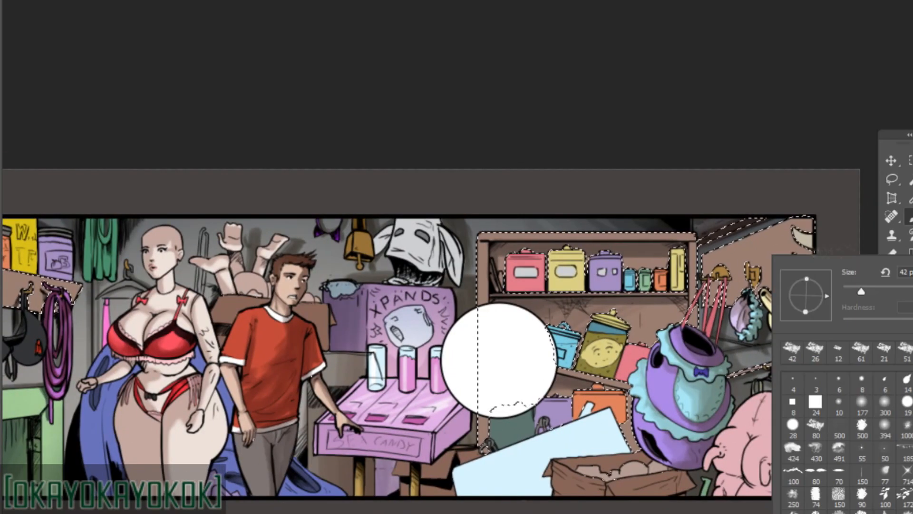
left_click(909, 160)
key("m")
left_click_drag(468, 224, 698, 483)
key("l")
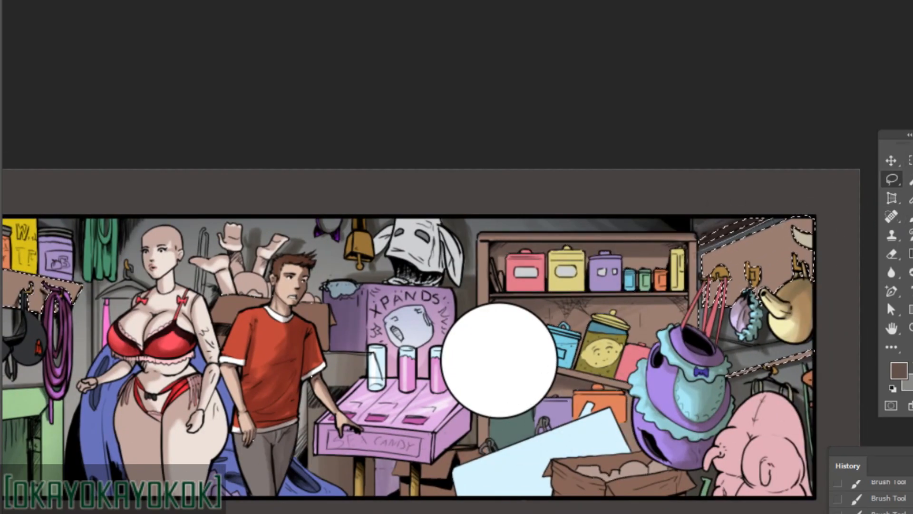
left_click_drag(695, 249, 770, 215)
key("b")
right_click(763, 233)
left_click_drag(714, 266, 809, 228)
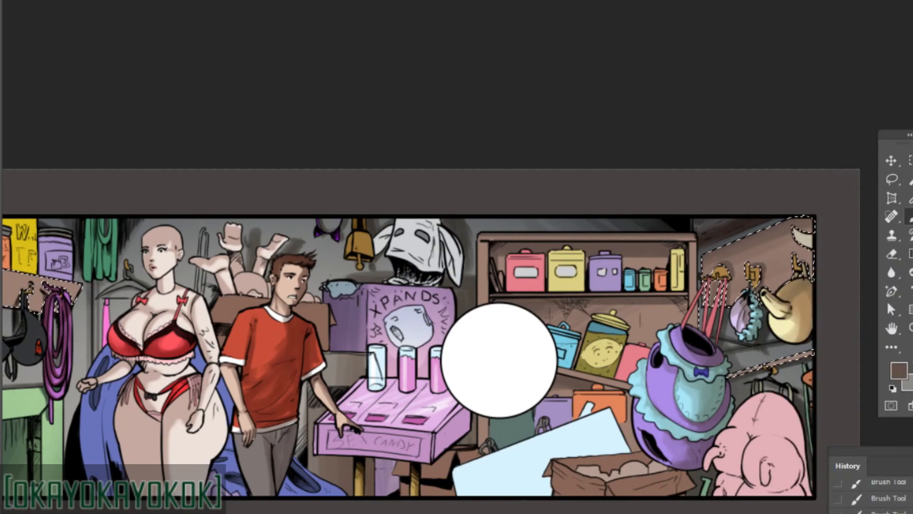
mouse_move(809, 394)
left_mouse_down()
mouse_move(814, 333)
mouse_move(874, 365)
left_mouse_up()
Select the coloured containers on the bookcase's upper shelf and darken them with a gradient.
key("l")
key("ctrl+d")
key("w")
left_click(611, 248)
left_click(652, 249, "shift")
left_click(691, 247, "shift")
left_click(763, 236, "shift")
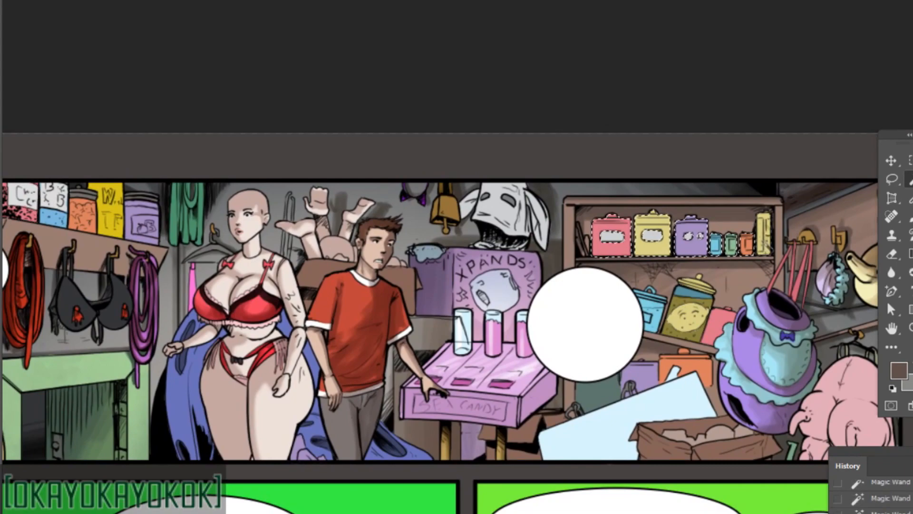
key("g")
left_click_drag(680, 209, 680, 257)
key("ctrl+d")
left_click_drag(764, 198, 764, 192)
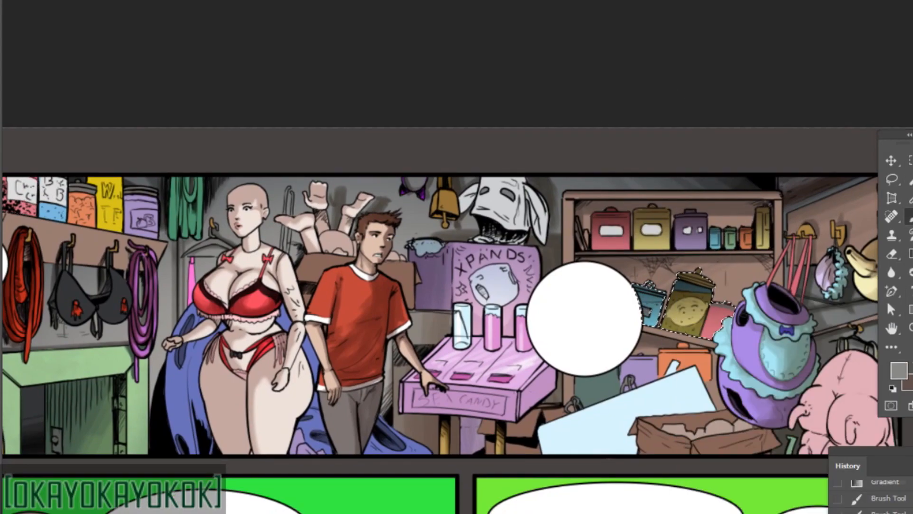
Brush shading and light blue highlights onto the selected jars on the bookcase's tilted shelf.
left_click(899, 370)
left_click(186, 161)
left_click(514, 36)
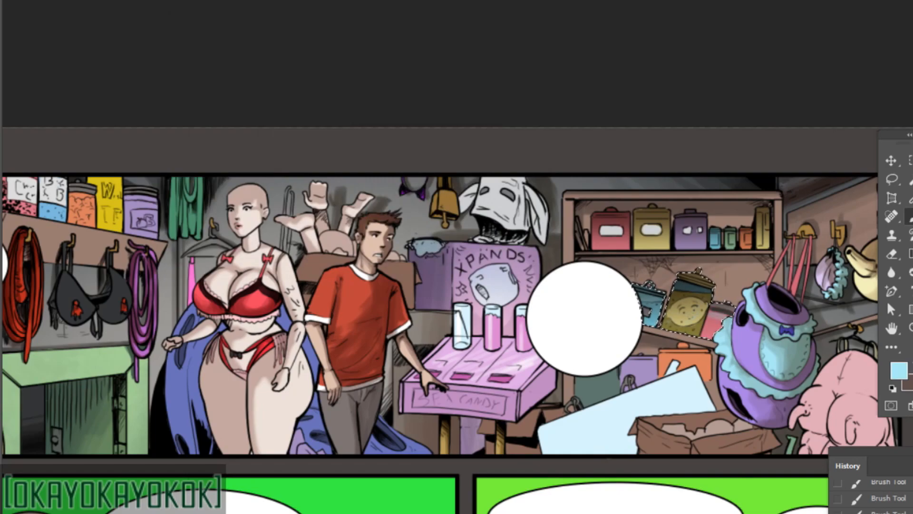
left_click(619, 403, "alt")
left_click_drag(733, 396, 749, 395)
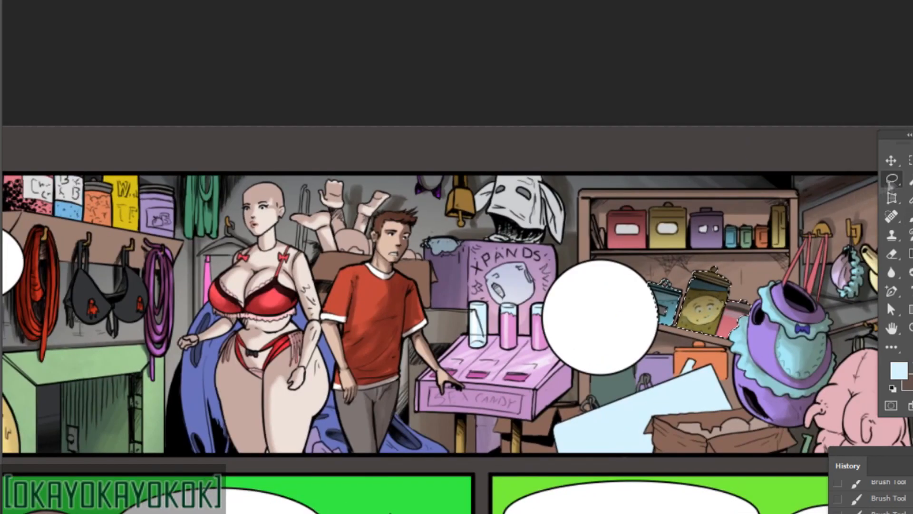
Select the green, purple and orange items at the bottom of the bookcase and darken them with a gradient.
key("ctrl+d")
left_click_drag(793, 299, 794, 294)
key("w")
left_click(779, 286)
left_click(892, 180)
left_click_drag(637, 361, 594, 371)
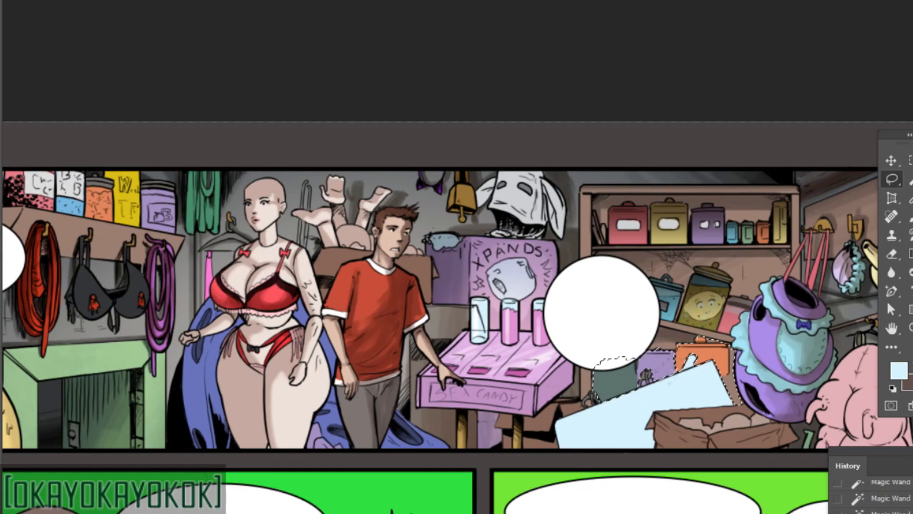
key("g")
key("x")
left_click(899, 371)
left_click(502, 38)
left_click_drag(735, 402, 647, 381)
Brush muted brown and dark green detail onto the items at the bottom of the bookcase.
left_click(899, 371)
left_click(230, 159)
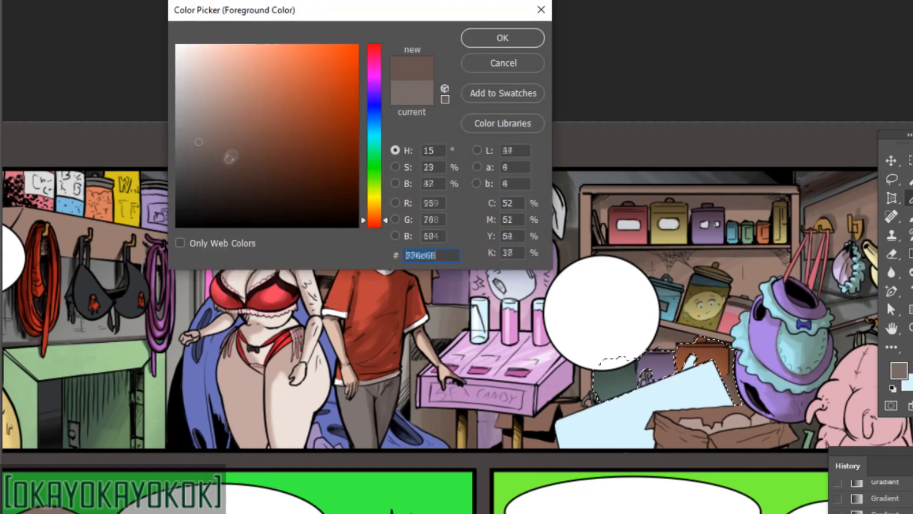
key("Return")
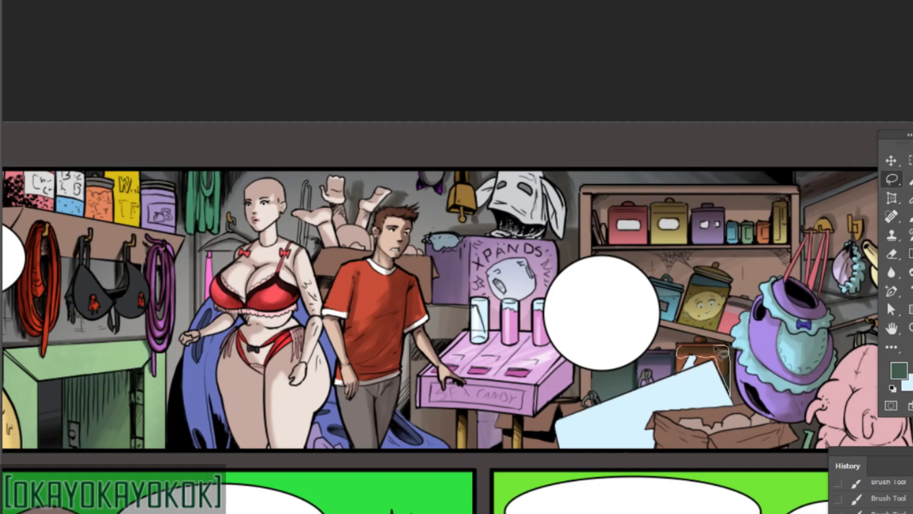
left_click_drag(715, 348, 683, 346)
left_click(801, 387)
left_click_drag(741, 469, 686, 469)
left_click(893, 401)
left_click_drag(759, 438, 782, 449)
key("w")
left_click(760, 395)
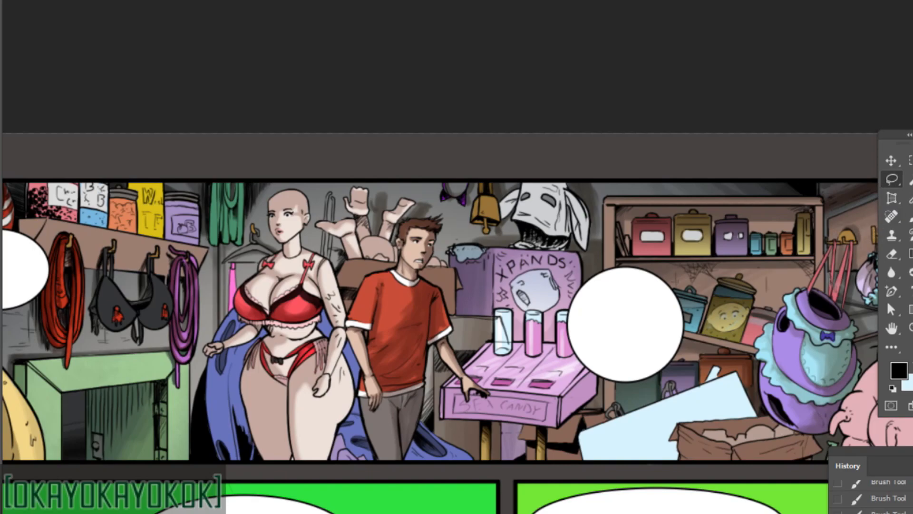
Select the open cardboard box in front of the bookcase and shade it with dark brown.
left_click_drag(768, 404, 676, 407)
key("w")
left_click(680, 449)
key("b")
left_click(658, 432, "alt")
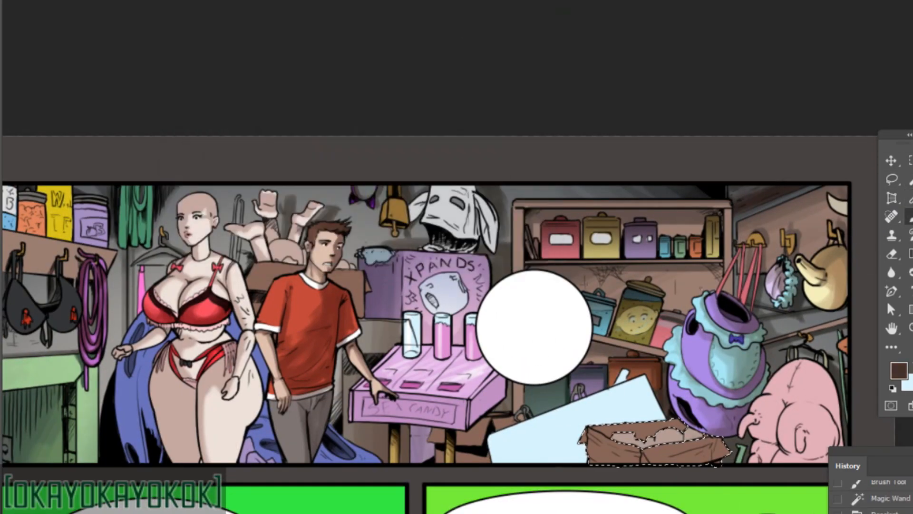
left_click_drag(616, 430, 685, 428)
key("g")
left_click_drag(713, 466, 692, 440)
key("b")
right_click(737, 440)
mouse_move(666, 468)
left_mouse_down()
mouse_move(670, 442)
mouse_move(723, 442)
mouse_move(708, 442)
left_mouse_up()
Select the round objects inside the open cardboard box and brush dark brown over them.
key("Escape")
key("l")
key("ctrl+d")
key("w")
right_click(688, 440)
key("Escape")
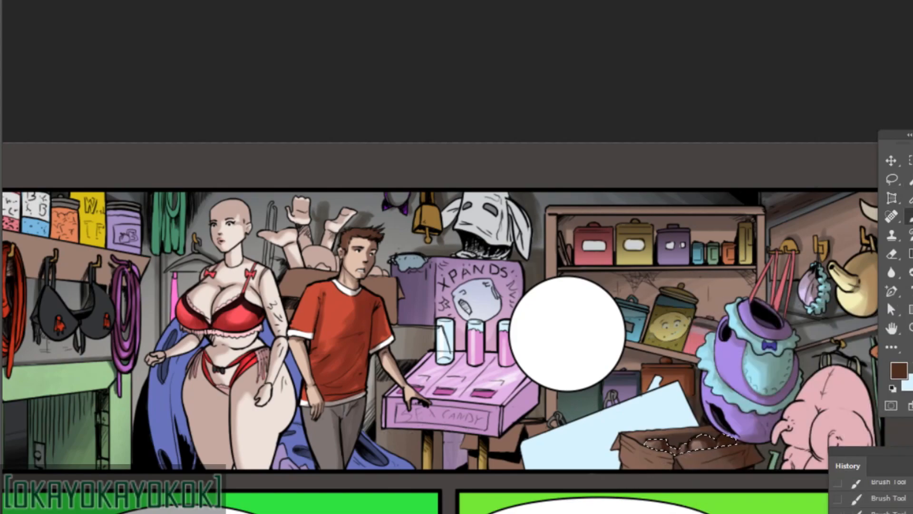
Select the cardboard box behind the man, shade it dark brown and clear the selection.
left_click_drag(803, 323, 872, 331)
left_click_drag(454, 290, 430, 328)
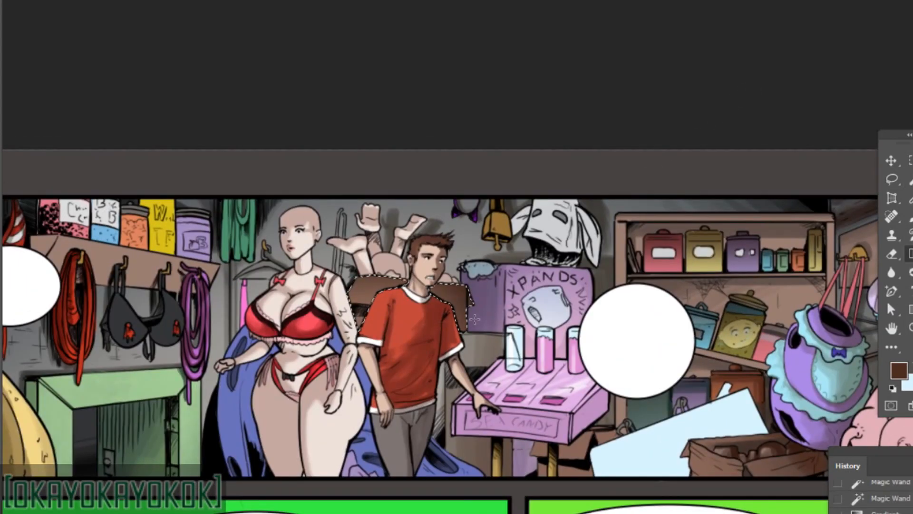
key("b")
right_click(559, 285)
key("Escape")
mouse_move(355, 285)
left_mouse_down()
mouse_move(380, 305)
mouse_move(371, 328)
mouse_move(399, 314)
mouse_move(494, 341)
left_mouse_up()
key("e")
key("ctrl+d")
Select the blue cloth behind the two characters and brush dark and lighter purple shading onto its folds.
key("w")
left_click(312, 423)
key("b")
left_click(899, 371)
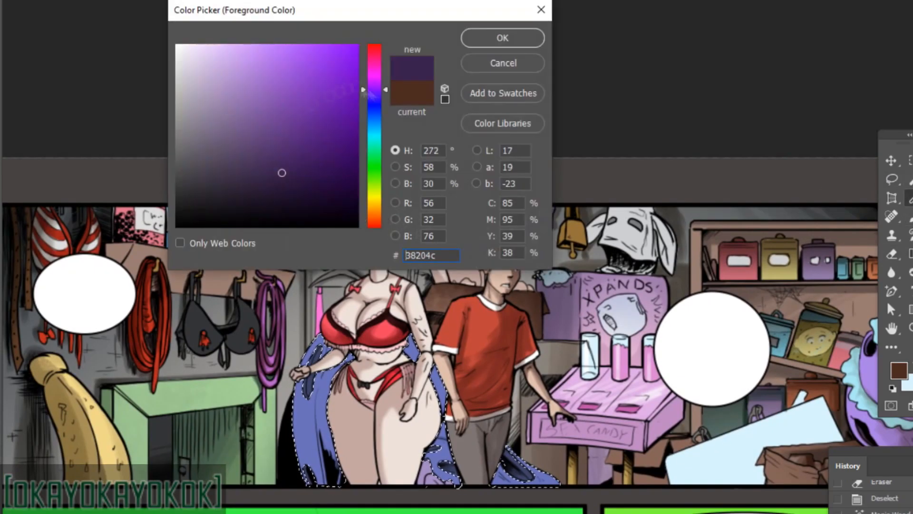
left_click(235, 108)
left_click(503, 37)
left_click_drag(336, 363, 326, 475)
right_click(362, 287)
key("Escape")
left_click_drag(309, 418, 333, 480)
left_click_drag(439, 368, 445, 413)
left_click_drag(435, 447, 454, 480)
left_click_drag(512, 451, 528, 468)
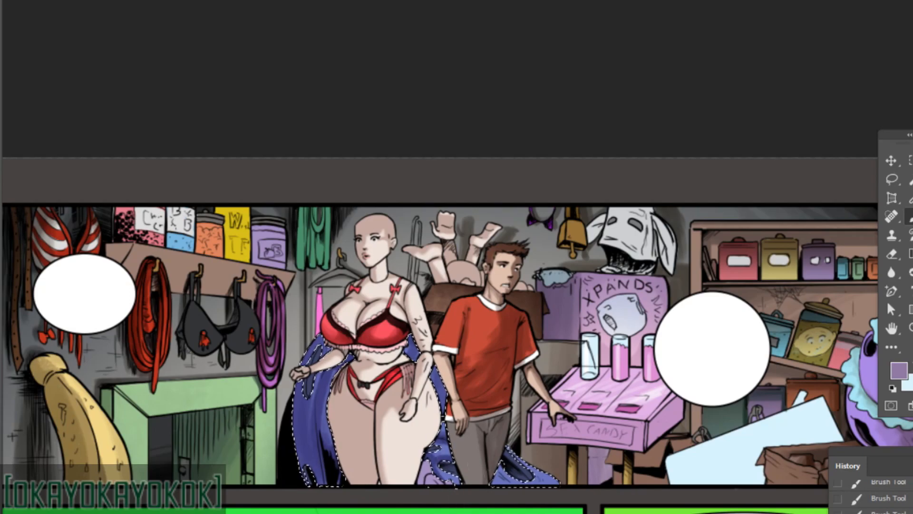
left_click_drag(333, 381, 333, 462)
Erase parts of the brushed shading on the blue cloth to refine its folds.
key("e")
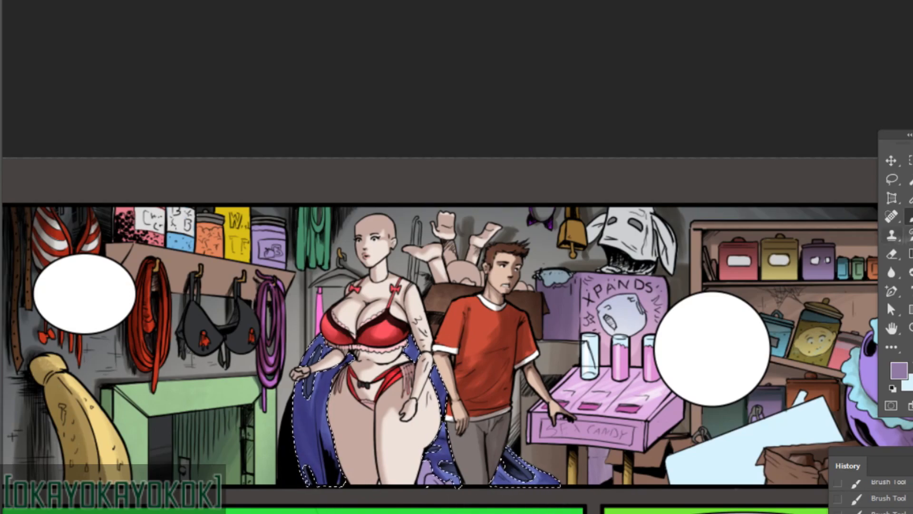
right_click(411, 404)
left_click(459, 462)
left_click_drag(316, 371, 309, 447)
left_click_drag(333, 366, 321, 447)
key("l")
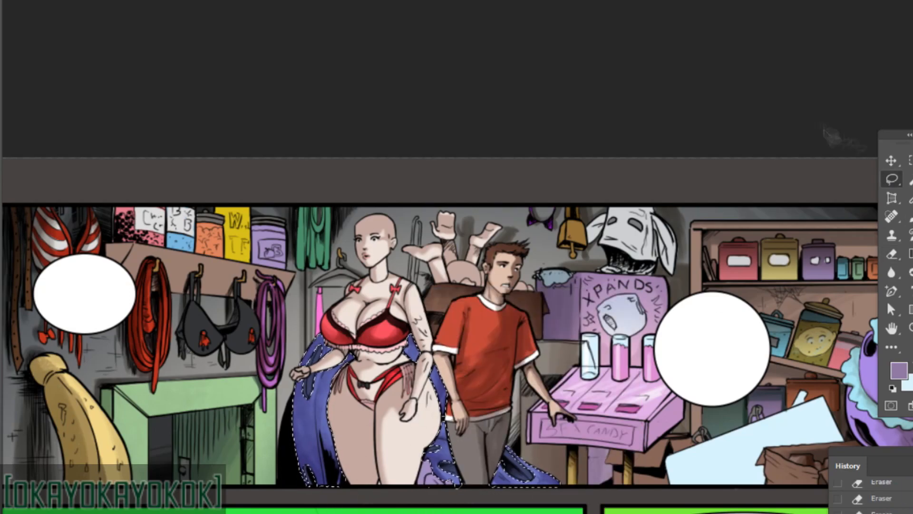
Select the black bra hanging on the wall hooks, brush greyish highlights onto it and clear the selection.
left_click_drag(333, 286, 378, 276)
key("w")
left_click(250, 311)
key("b")
left_click(336, 219, "alt")
left_click_drag(239, 302, 247, 333)
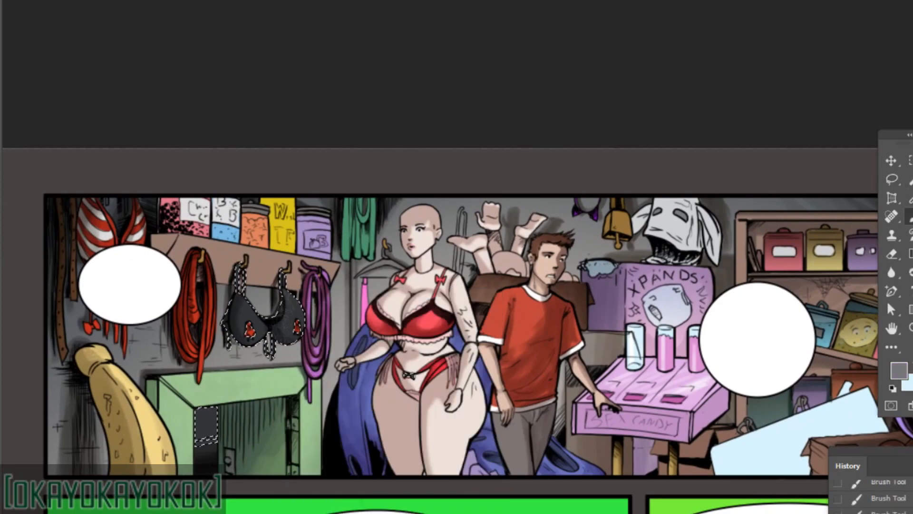
left_click_drag(288, 299, 294, 330)
left_click(265, 298, "alt")
left_click_drag(241, 306, 259, 326)
key("l")
key("ctrl+d")
Paint pink stripes across the green fabric hanging beside the upper shelf.
key("b")
left_click(161, 285, "alt")
right_click(304, 285)
left_click_drag(869, 222, 840, 208)
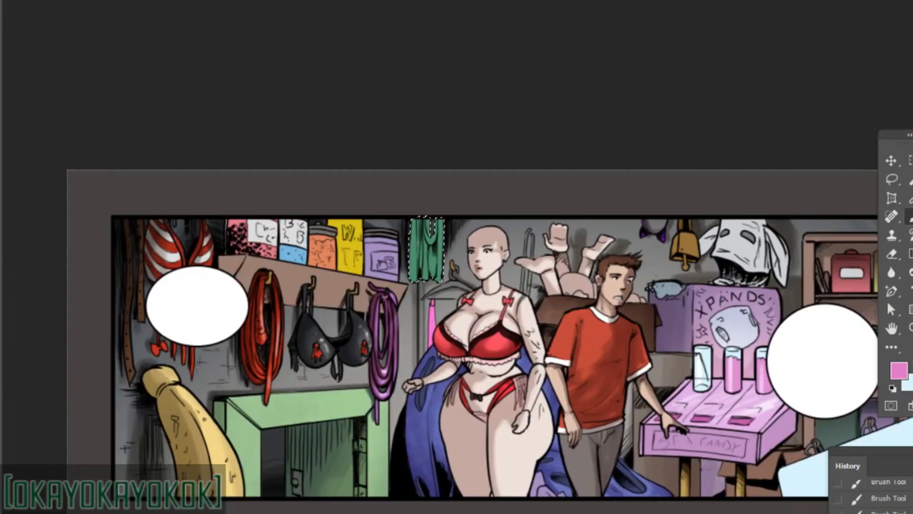
right_click(582, 265)
left_click(675, 298)
left_click(899, 371)
key("Return")
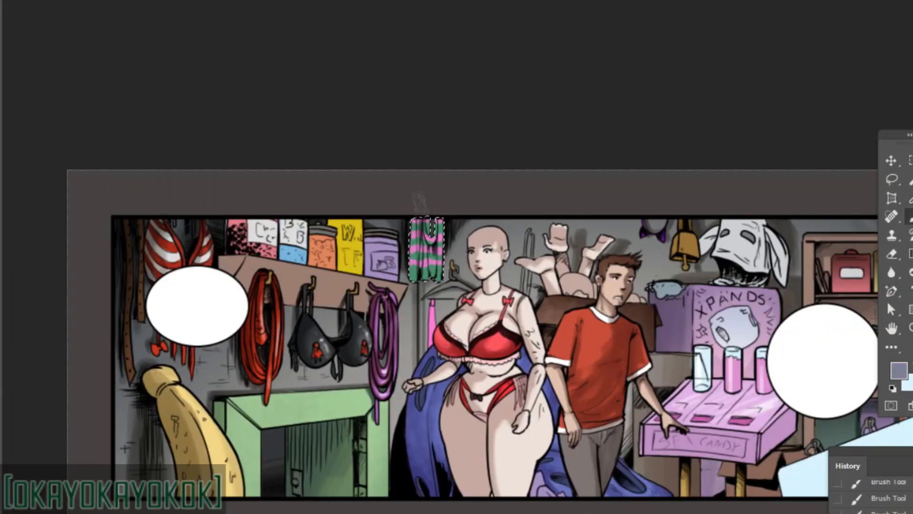
Brush muted grey-purple shading over the striped fabric and the pink garment on the hanger.
right_click(437, 203)
left_click(528, 239)
mouse_move(421, 220)
left_mouse_down()
mouse_move(416, 276)
mouse_move(435, 273)
left_mouse_up()
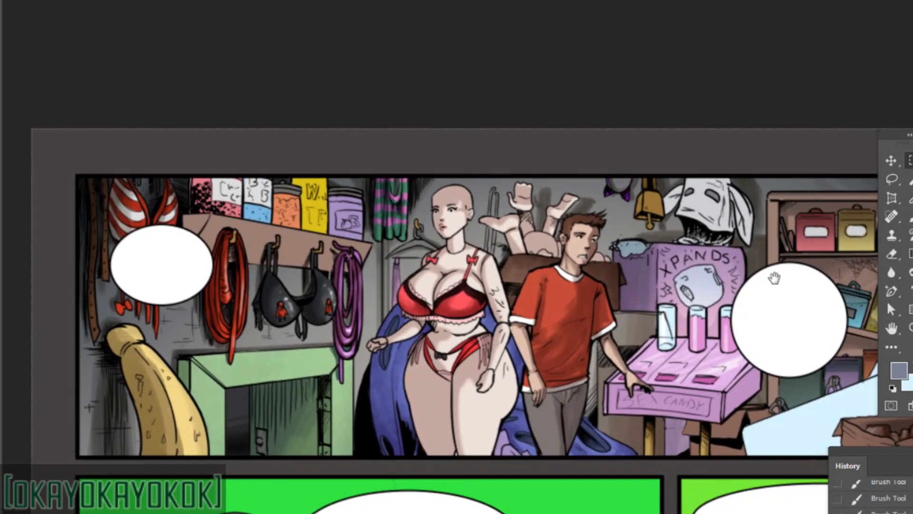
Brush pale yellow highlights onto the large banana-shaped prop, using a smaller brush size.
left_click(899, 371)
left_click(238, 49)
key("Return")
left_click_drag(126, 332, 130, 338)
right_click(154, 286)
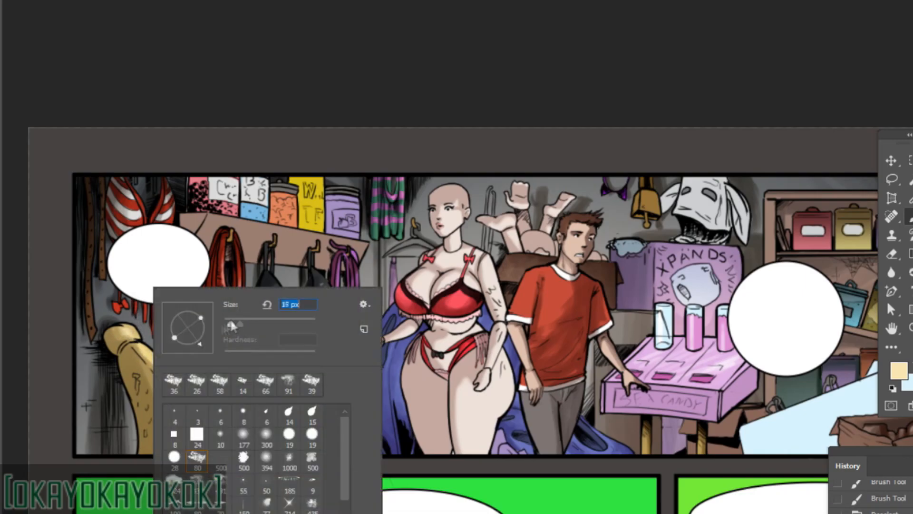
left_click(245, 320)
left_click_drag(174, 410, 179, 453)
key("l")
Select the white animal mask above the display stand and paint black spots and pink areas onto it.
left_click_drag(816, 280, 762, 271)
mouse_move(841, 413)
left_mouse_down()
mouse_move(827, 262)
mouse_move(812, 349)
mouse_move(685, 404)
left_mouse_up()
key("m")
key("w")
left_click(436, 188)
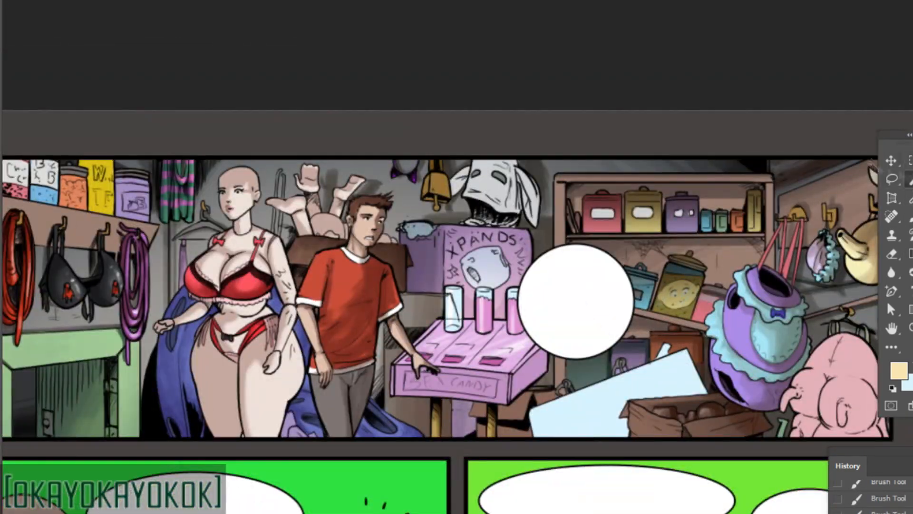
key("b")
left_click(436, 186, "alt")
left_click(899, 370)
left_click(317, 144)
key("Return")
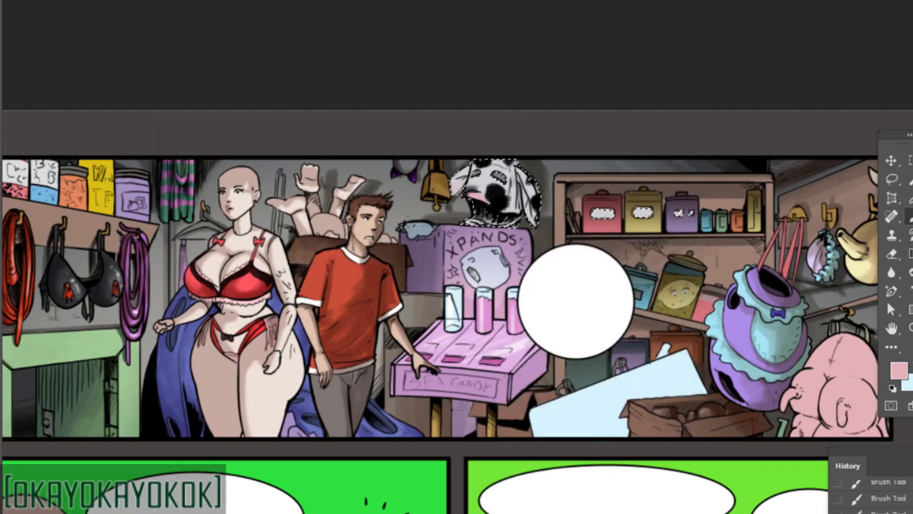
Brush greyish-blue shading onto the animal mask and streaks across the light blue sheet beside the box.
left_click(899, 371)
left_click(179, 119)
key("Return")
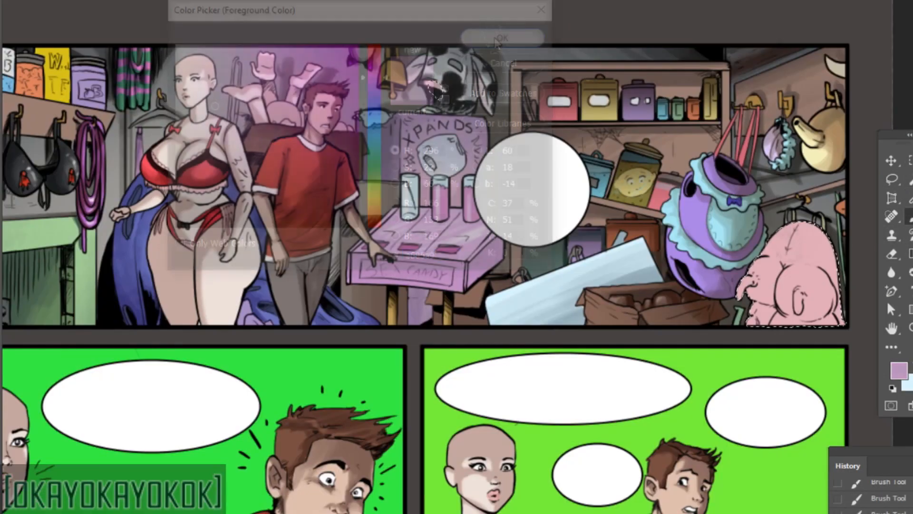
Choose the pale pink #f4c9d4 for highlighting the selected pink prop beside the purple ruffled one.
left_click(899, 370)
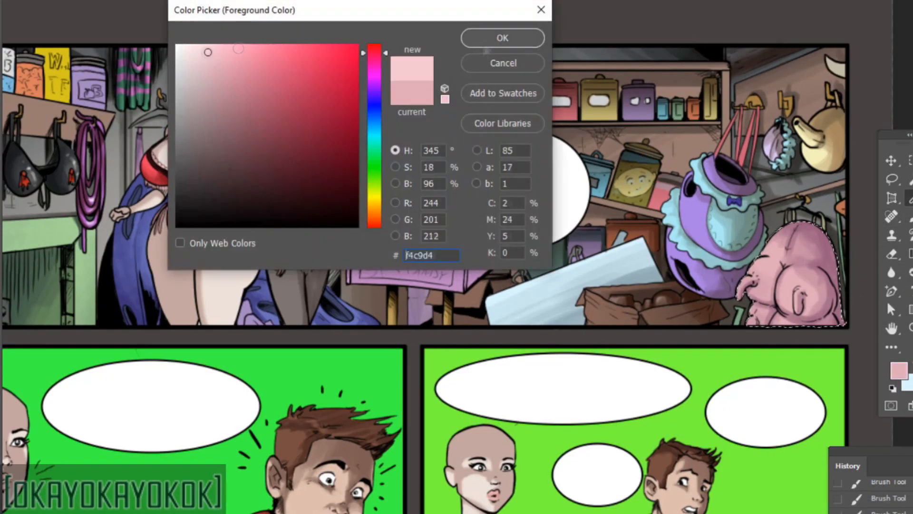